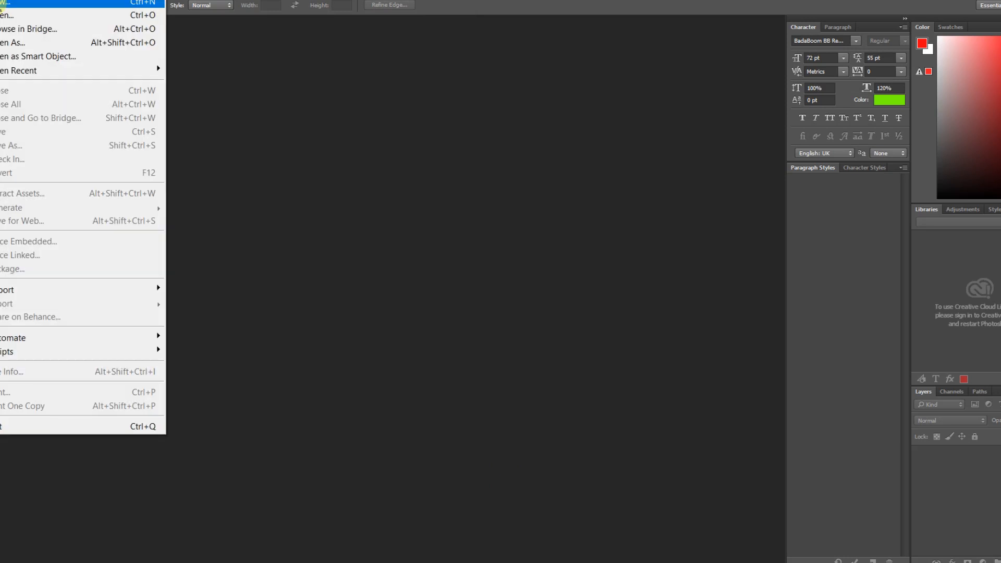
Create a 13 × 19 inch, 300 ppi RGB document named Saint001 with a white background and fit it on screen.
{"action": "left_click", "coordinate": [1, 7]}
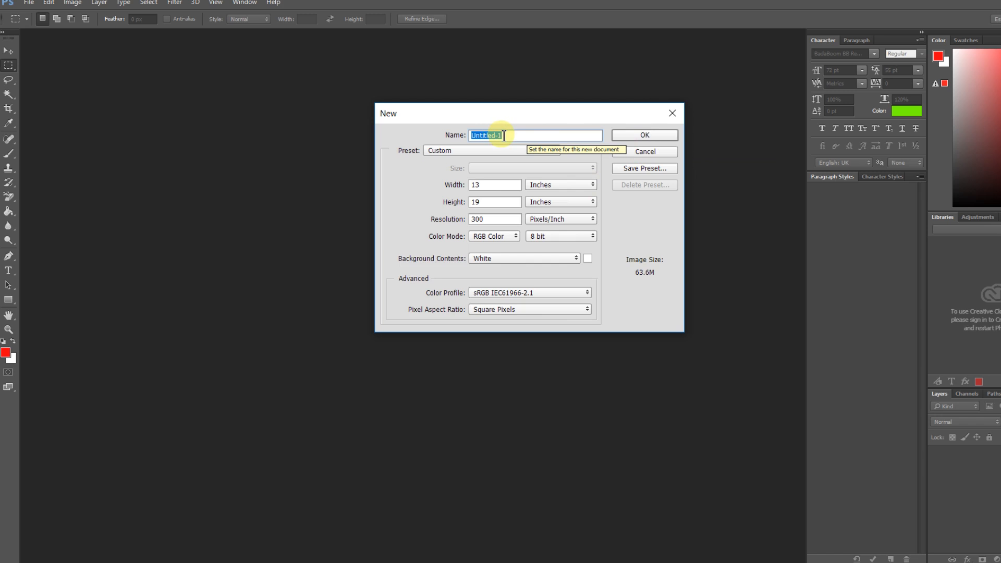
{"action": "type", "text": "Saint"}
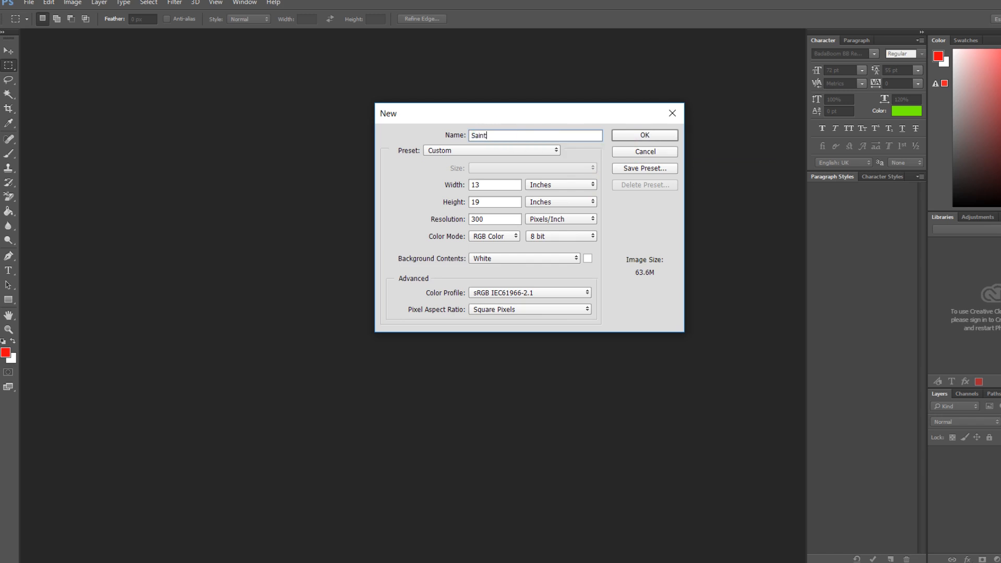
{"action": "type", "text": "001"}
{"action": "key", "text": "Return"}
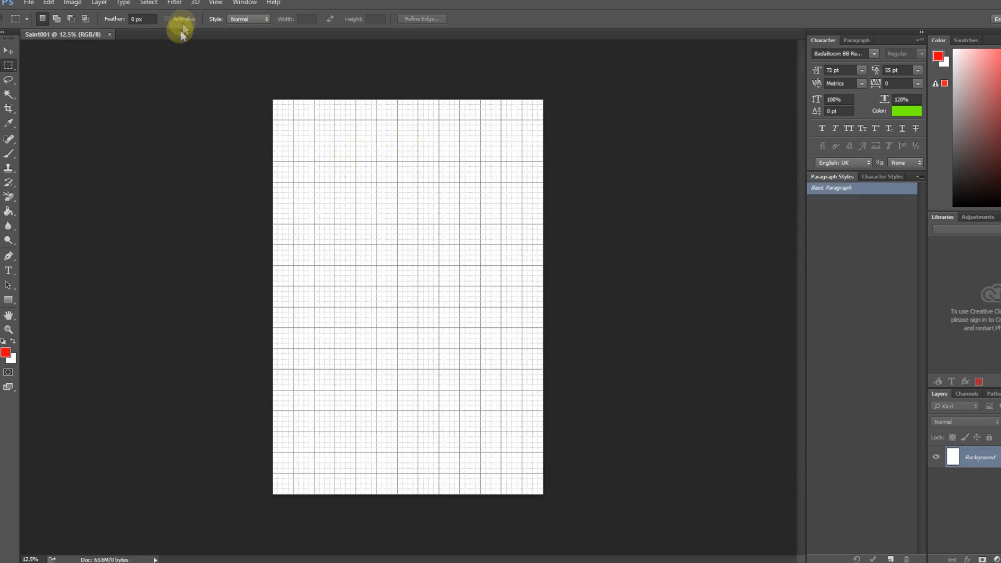
{"action": "left_click", "coordinate": [214, 4]}
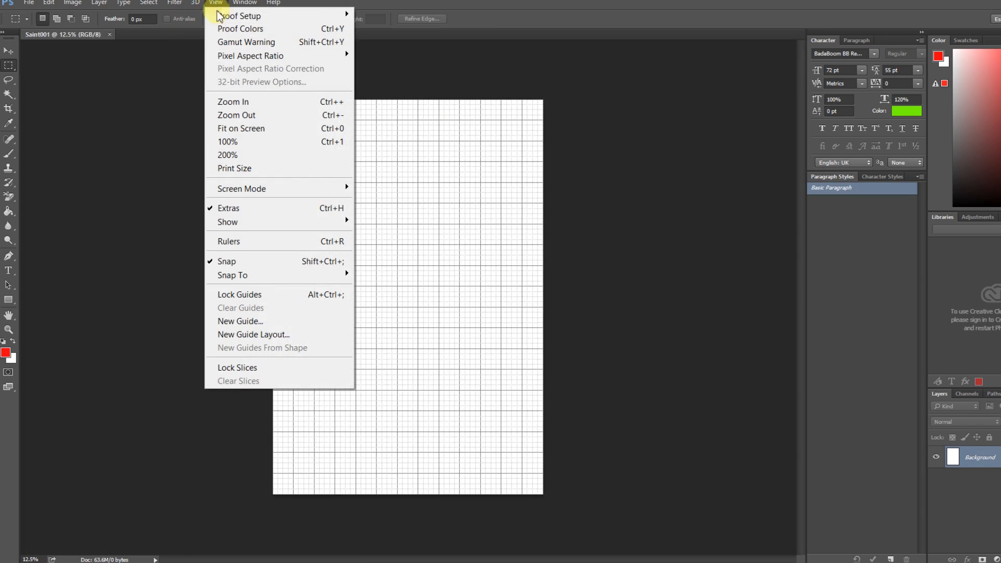
{"action": "left_click", "coordinate": [236, 133]}
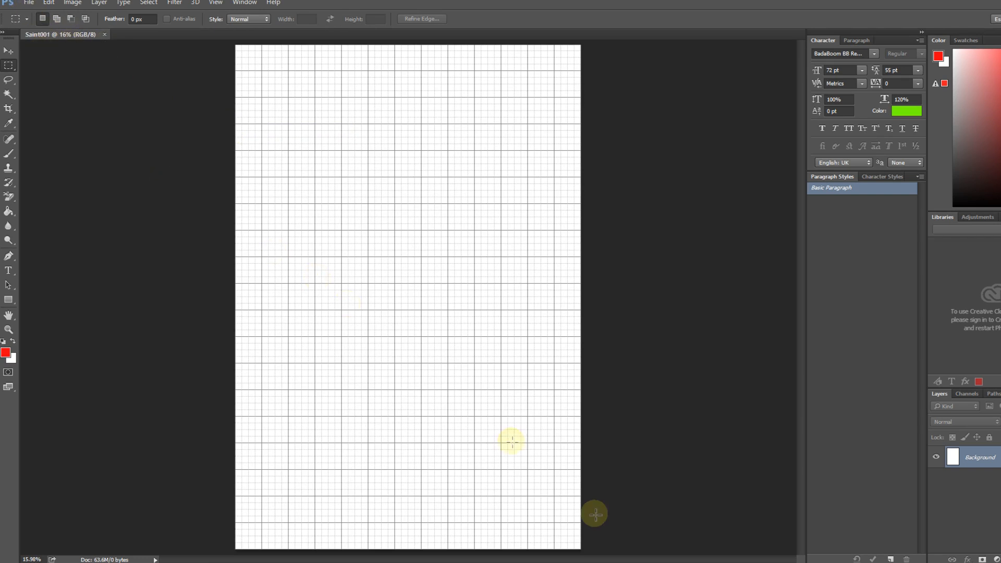
Switch to the Saints Video folder in File Explorer and preview the 01933_louisiana and New Orleans Saints logo images.
{"action": "mouse_move", "coordinate": [332, 562]}
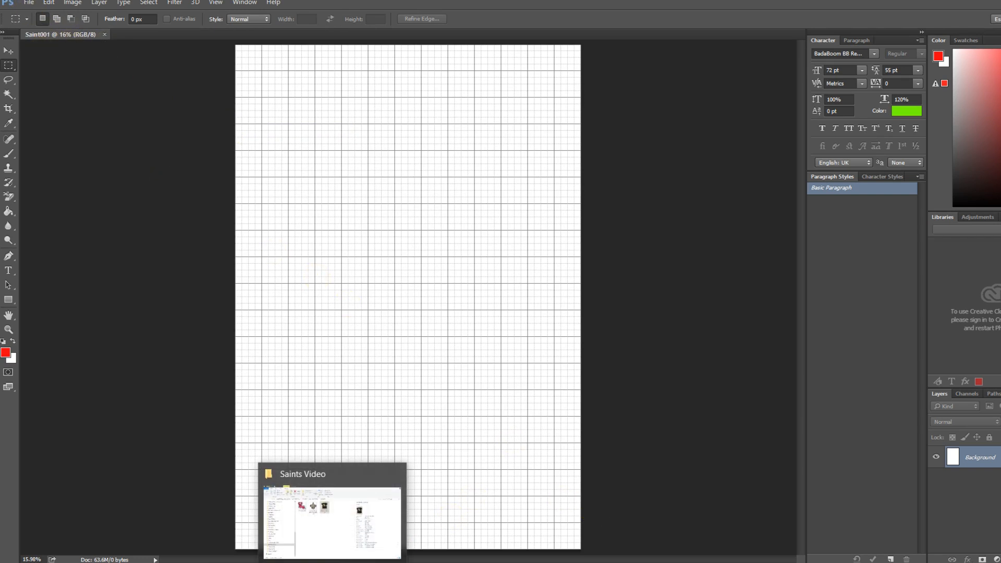
{"action": "left_click", "coordinate": [329, 557]}
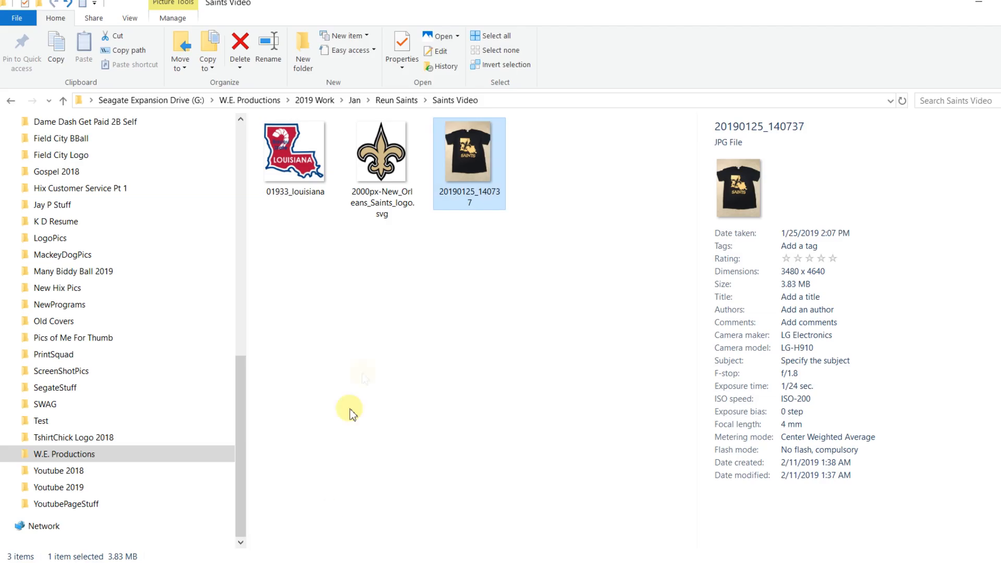
{"action": "left_click", "coordinate": [303, 166]}
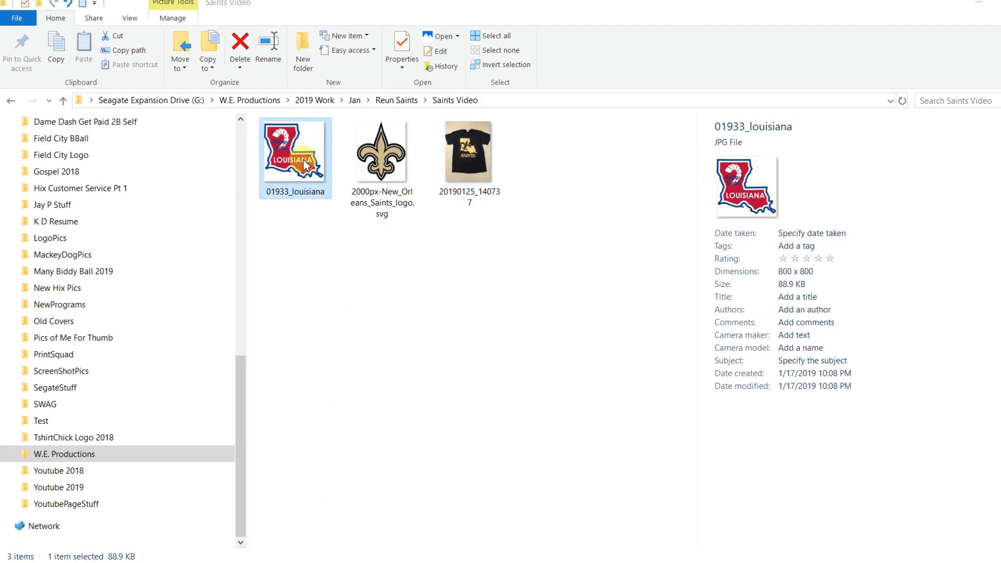
{"action": "double_click", "coordinate": [304, 165]}
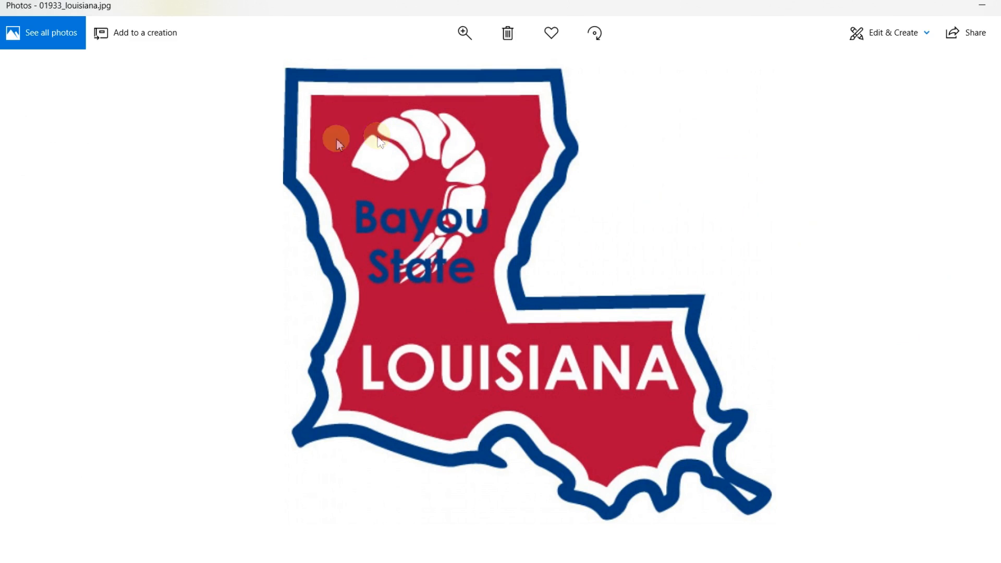
{"action": "left_click", "coordinate": [996, 383]}
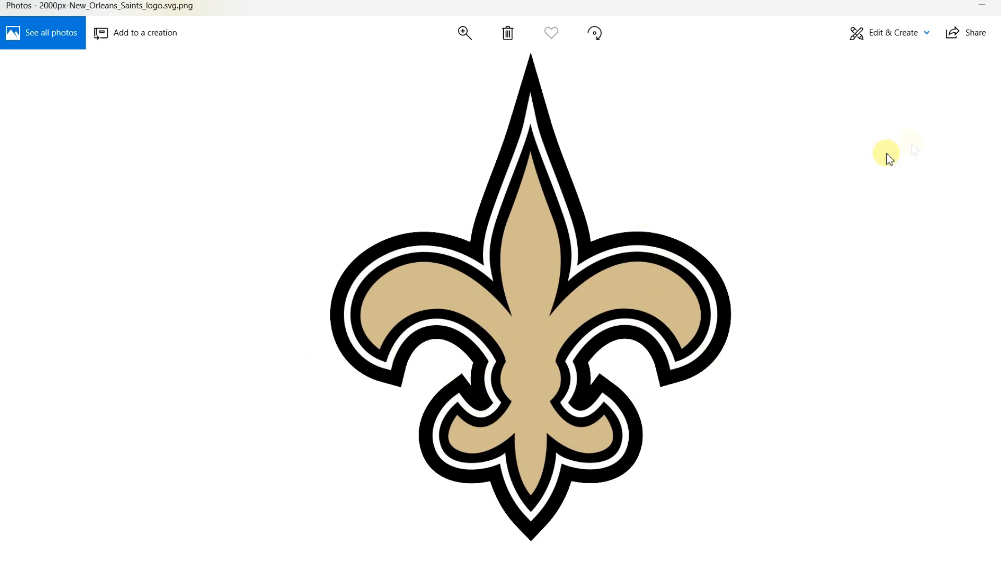
{"action": "left_click", "coordinate": [983, 11]}
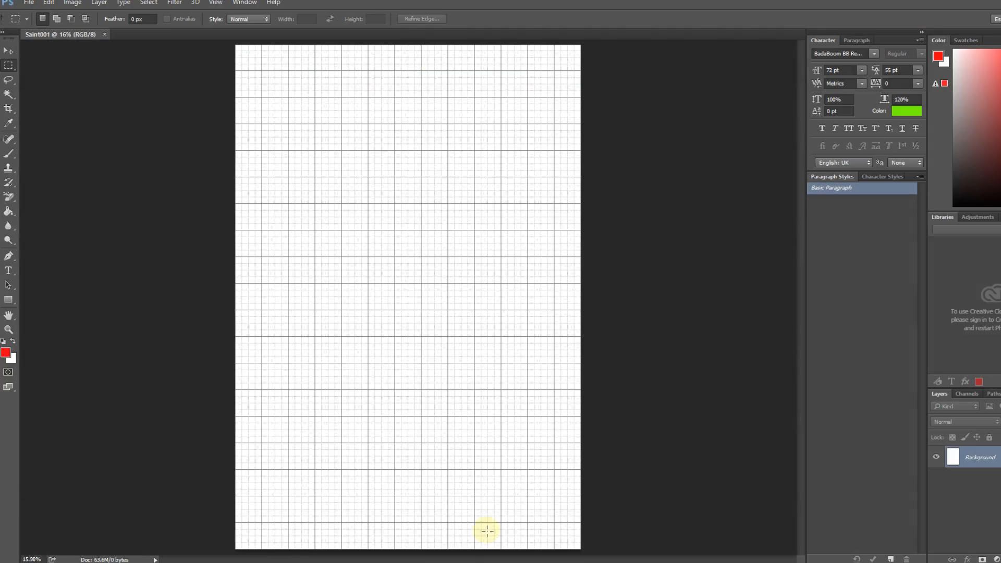
Start placing an embedded image and browse the Seagate Expansion Drive to W.E. Productions > 2019 Work.
{"action": "left_click", "coordinate": [27, 3]}
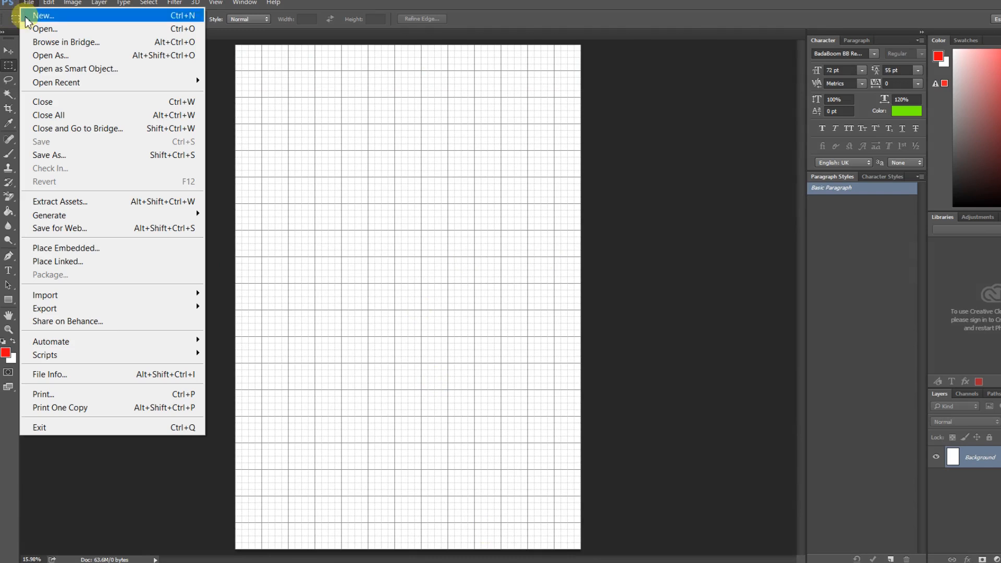
{"action": "left_click", "coordinate": [85, 249]}
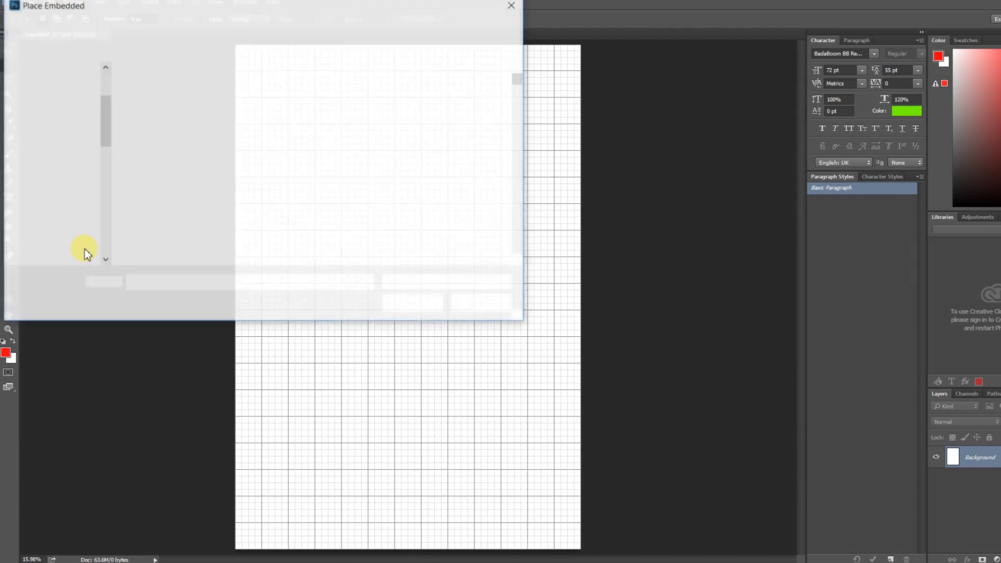
{"action": "left_click_drag", "start_coordinate": [108, 95], "coordinate": [108, 134]}
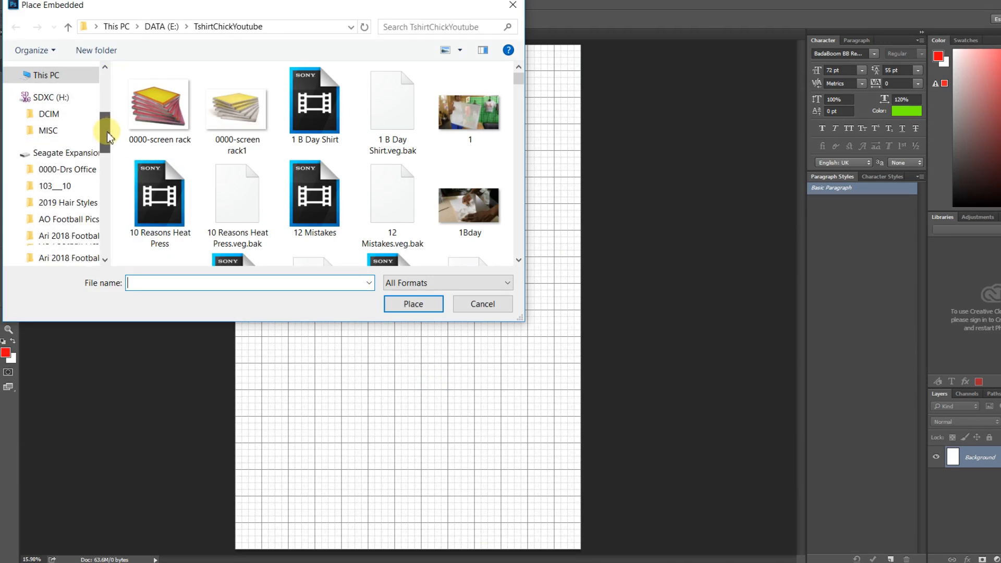
{"action": "left_click", "coordinate": [82, 156]}
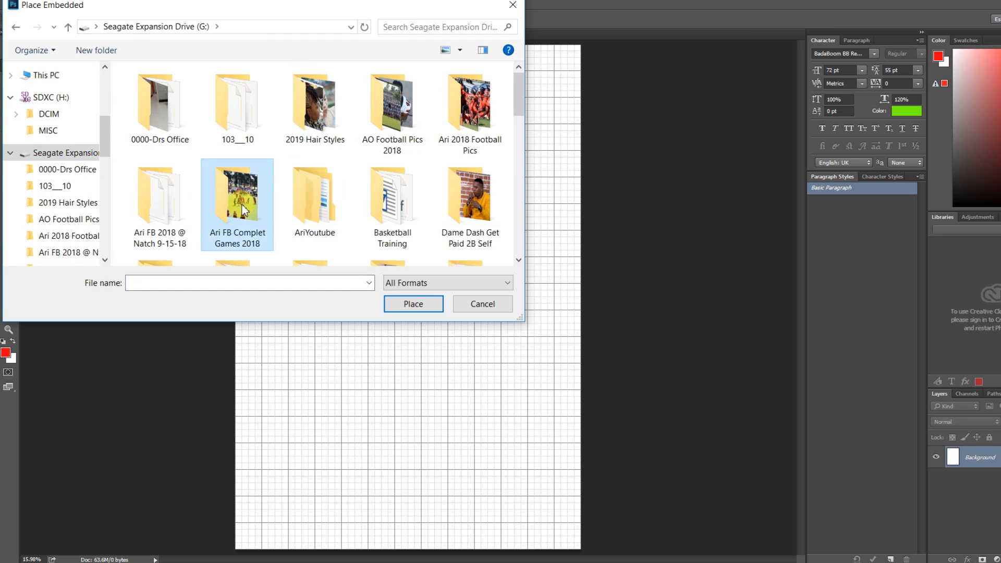
{"action": "scroll", "coordinate": [237, 205], "scroll_direction": "down", "scroll_amount": 5}
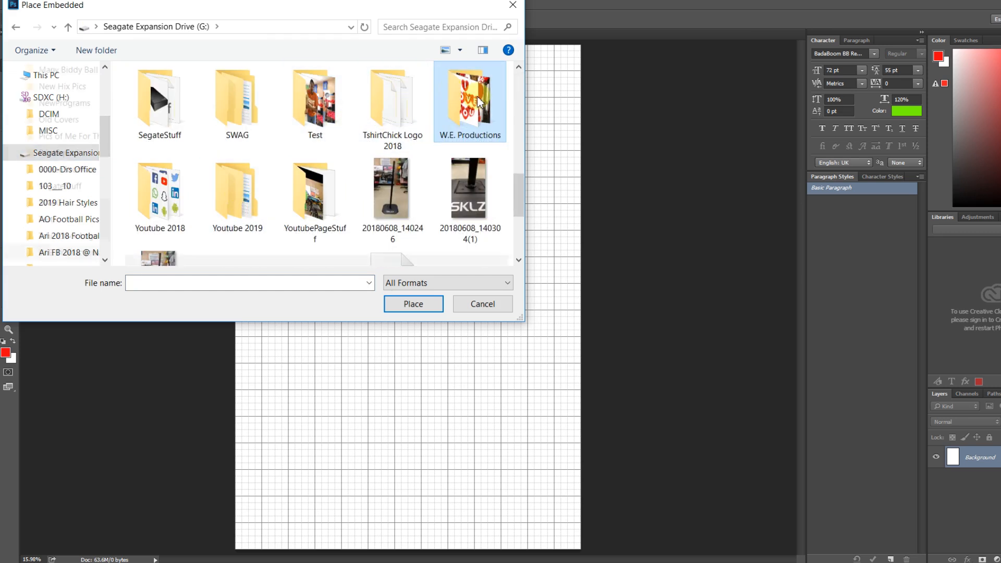
{"action": "double_click", "coordinate": [477, 96]}
{"action": "double_click", "coordinate": [164, 136]}
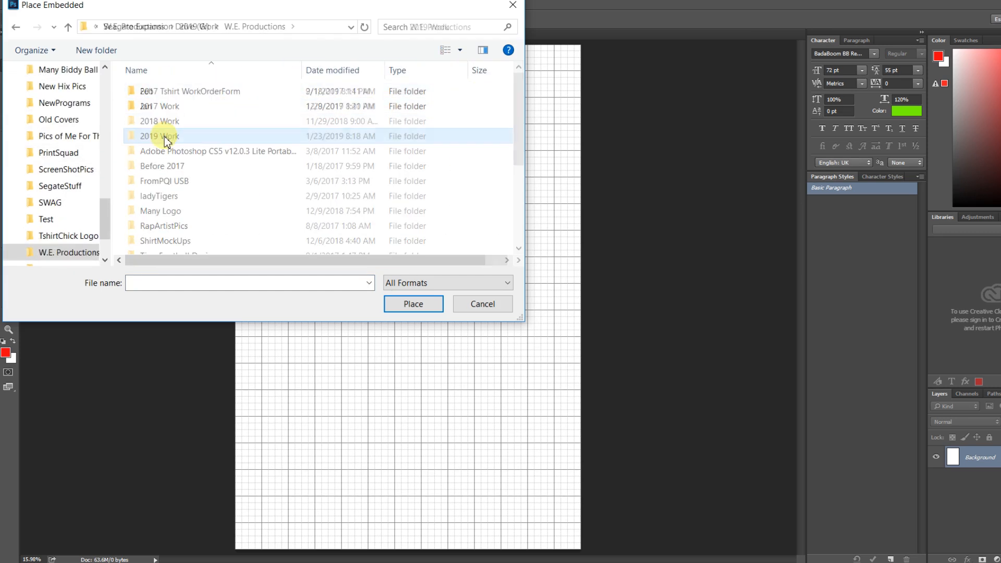
{"action": "left_click", "coordinate": [150, 96]}
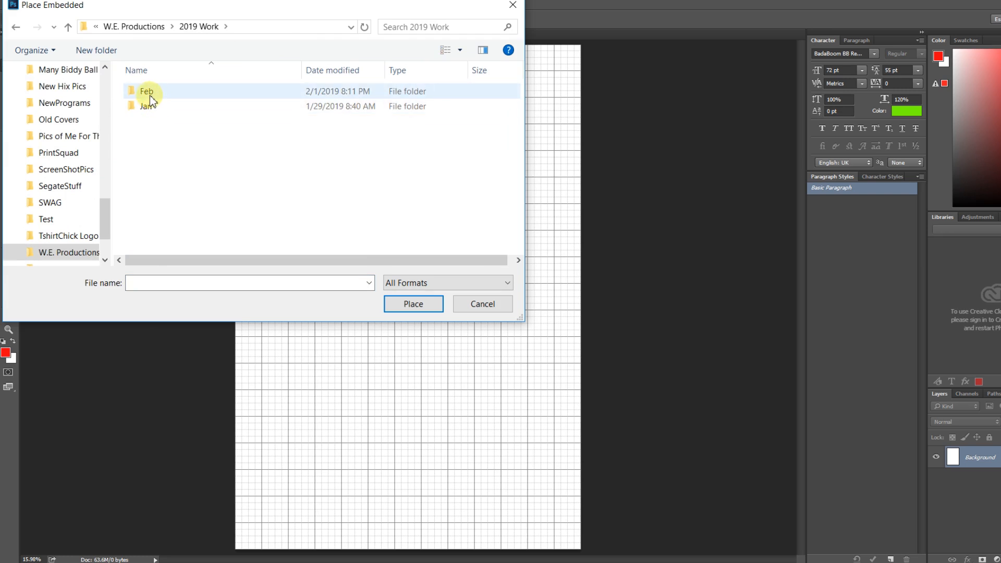
{"action": "double_click", "coordinate": [148, 94]}
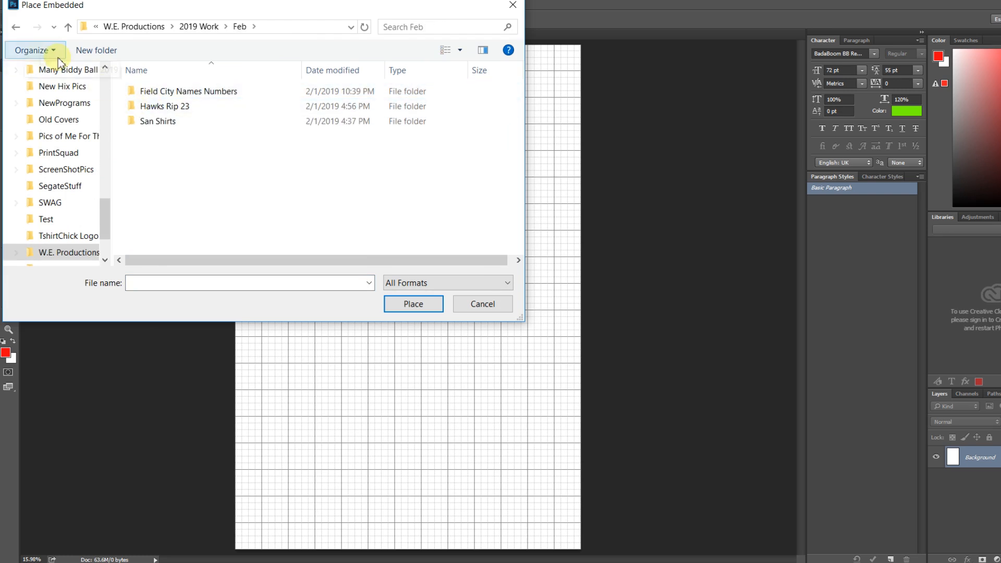
{"action": "left_click", "coordinate": [19, 29]}
Place the 01933_louisiana image from Jan > Reun Saints > Saints Video into the document.
{"action": "double_click", "coordinate": [149, 107]}
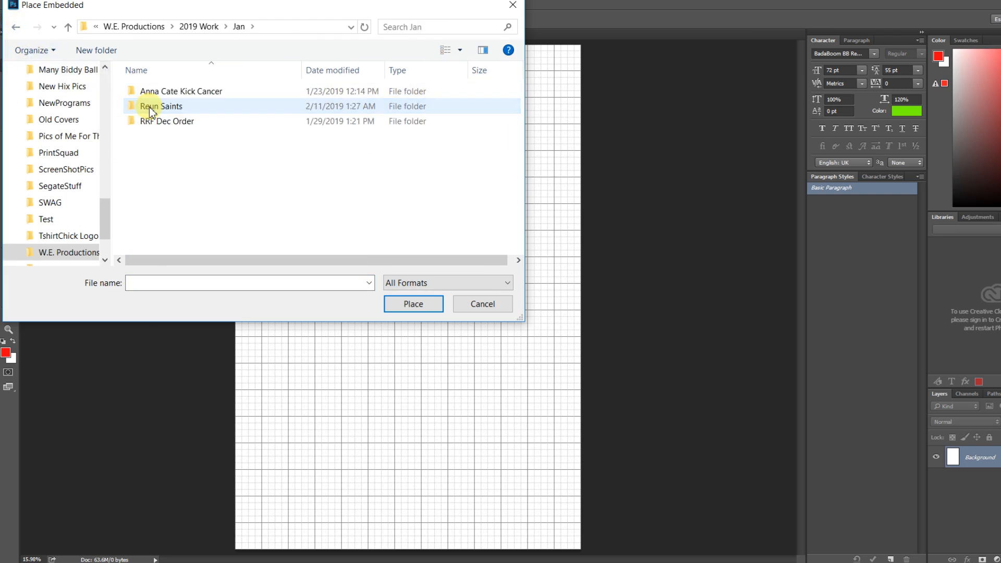
{"action": "double_click", "coordinate": [149, 106]}
{"action": "double_click", "coordinate": [148, 102]}
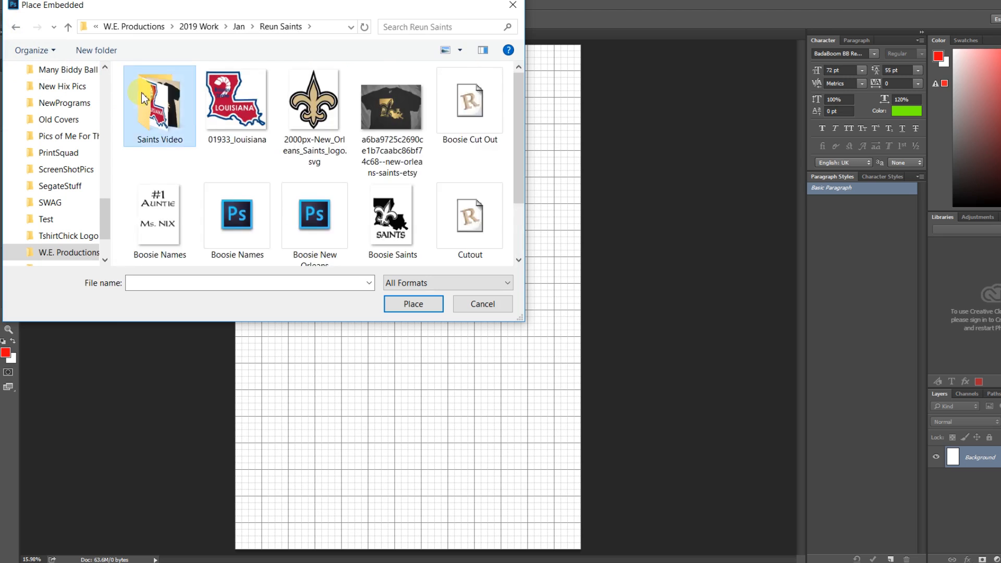
{"action": "left_click", "coordinate": [148, 101]}
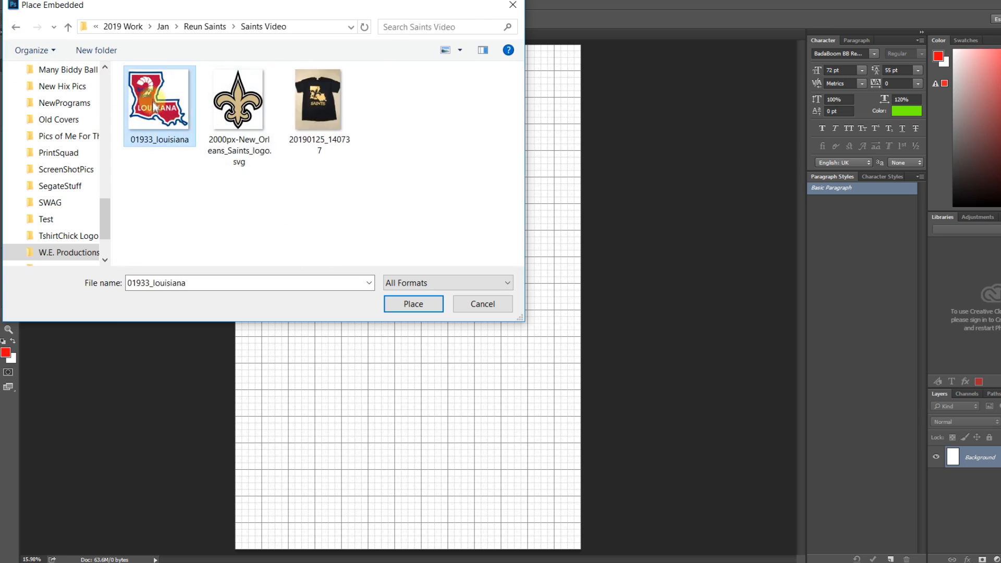
{"action": "left_click", "coordinate": [409, 305]}
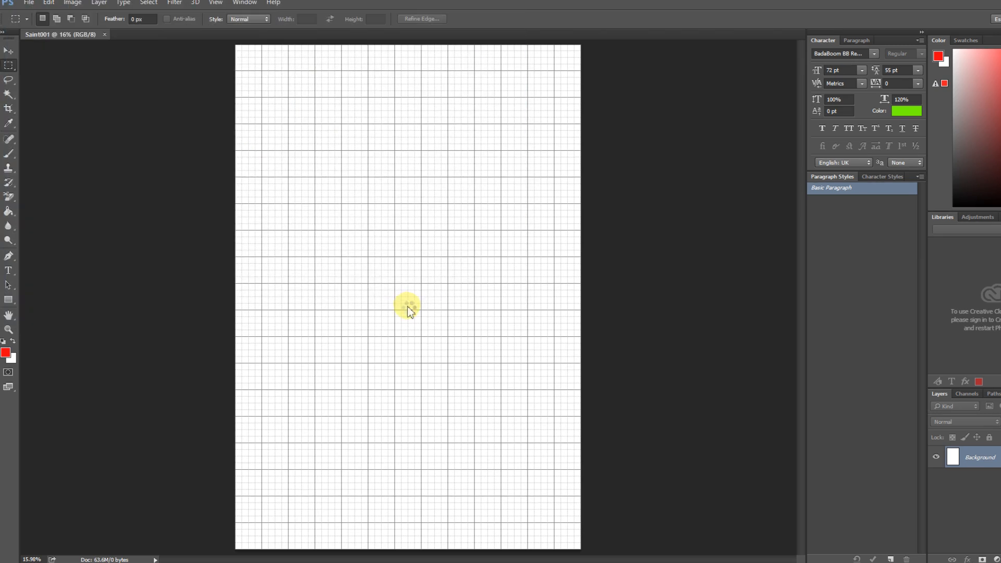
Move the placed Louisiana image to the upper part of the page and scale it proportionally to about 108.7%.
{"action": "left_click_drag", "start_coordinate": [417, 360], "coordinate": [401, 302]}
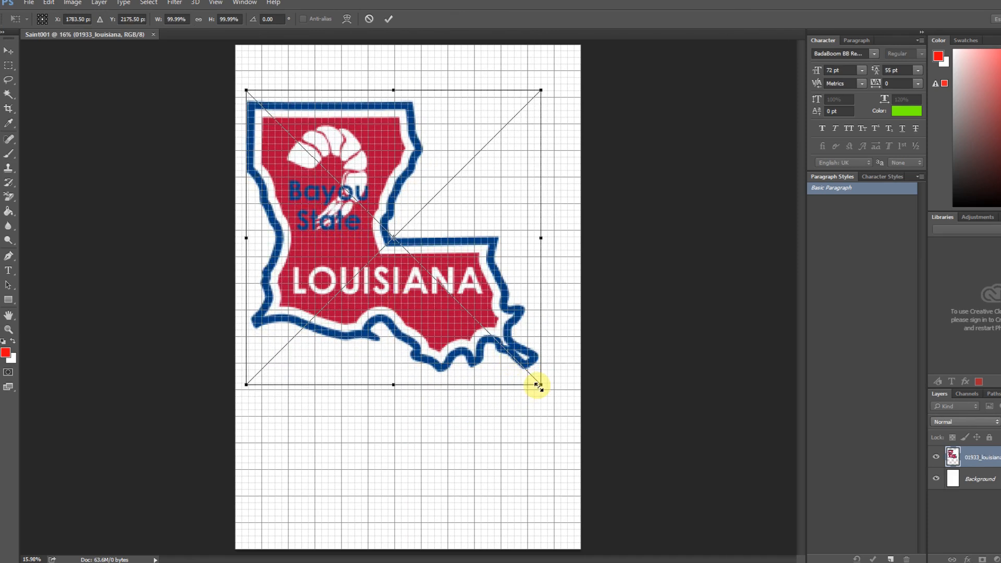
{"action": "left_click_drag", "start_coordinate": [538, 386], "coordinate": [563, 413]}
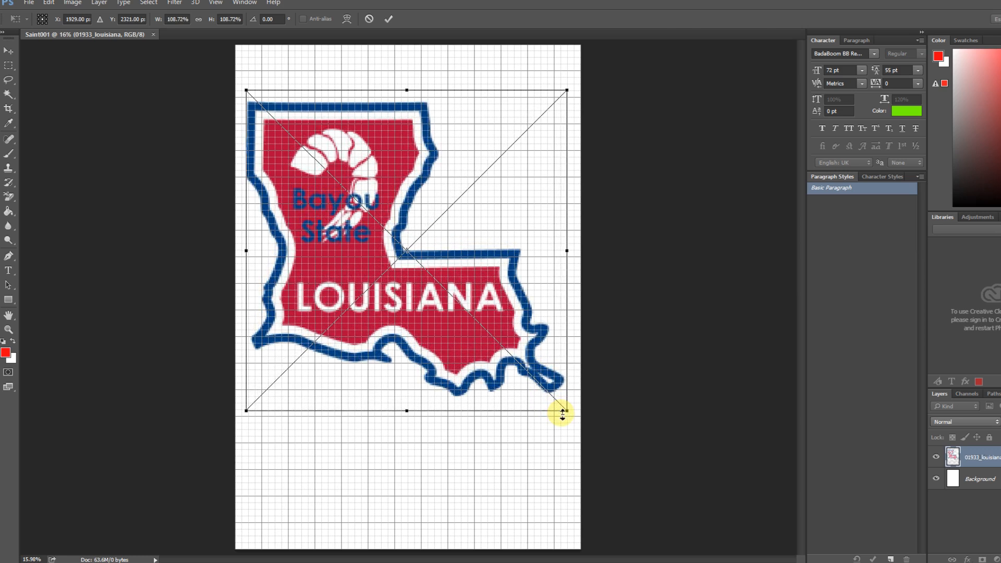
{"action": "key", "text": "Return"}
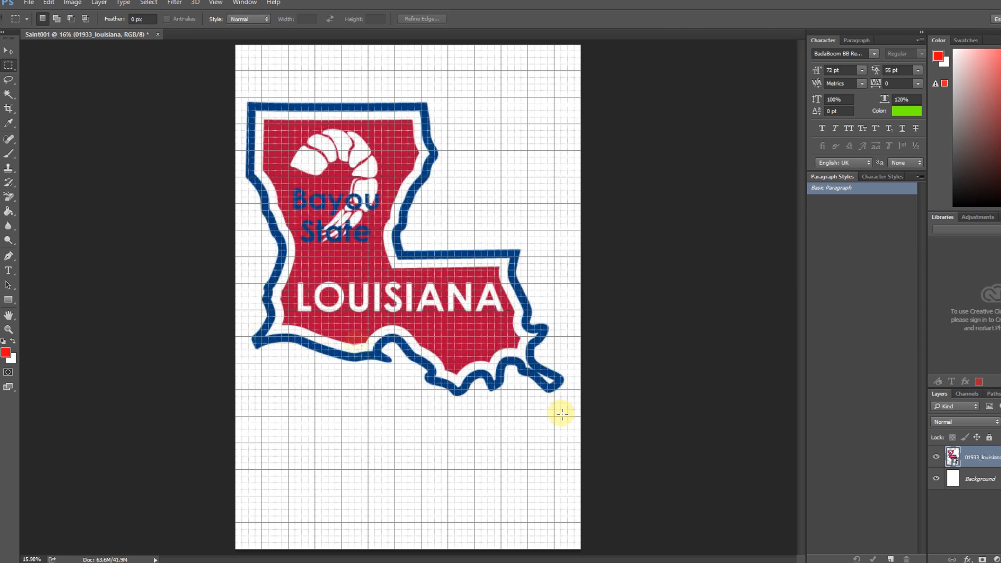
Hide the Background layer, then rasterize the Louisiana layer and try the Background Eraser on its white area.
{"action": "left_click", "coordinate": [936, 479]}
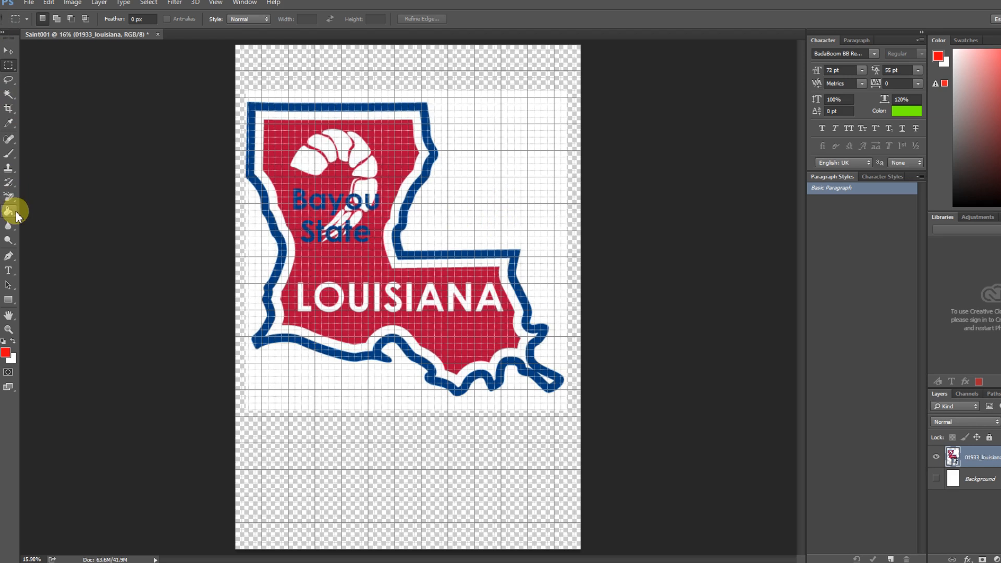
{"action": "left_click", "coordinate": [10, 196]}
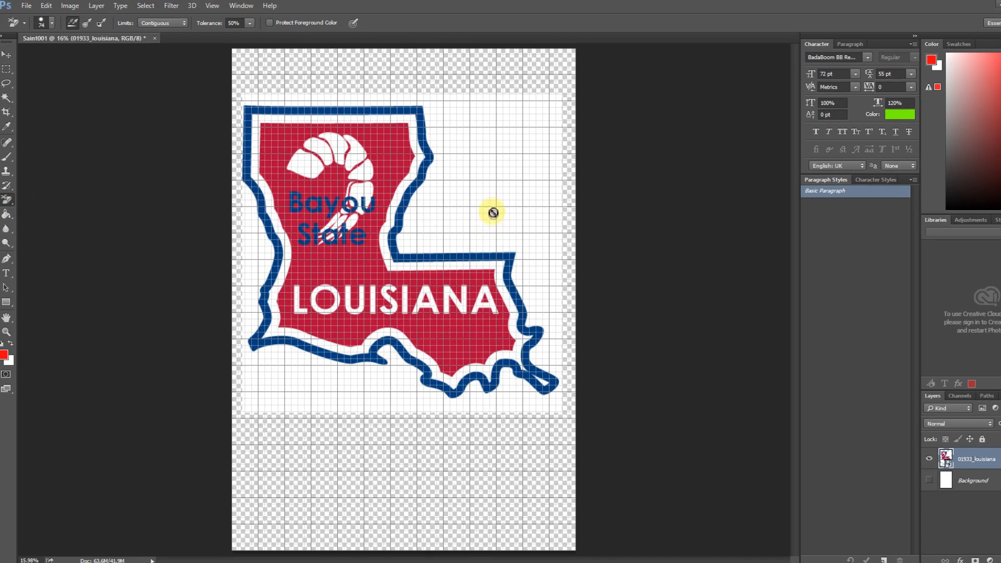
{"action": "left_click", "coordinate": [493, 212]}
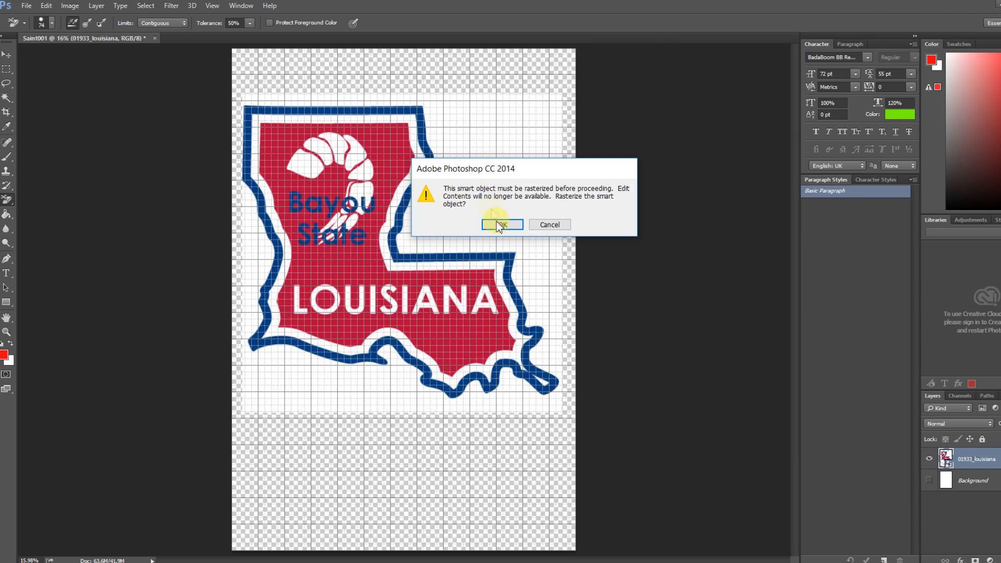
{"action": "left_click", "coordinate": [513, 223]}
{"action": "left_click_drag", "start_coordinate": [481, 167], "coordinate": [486, 202]}
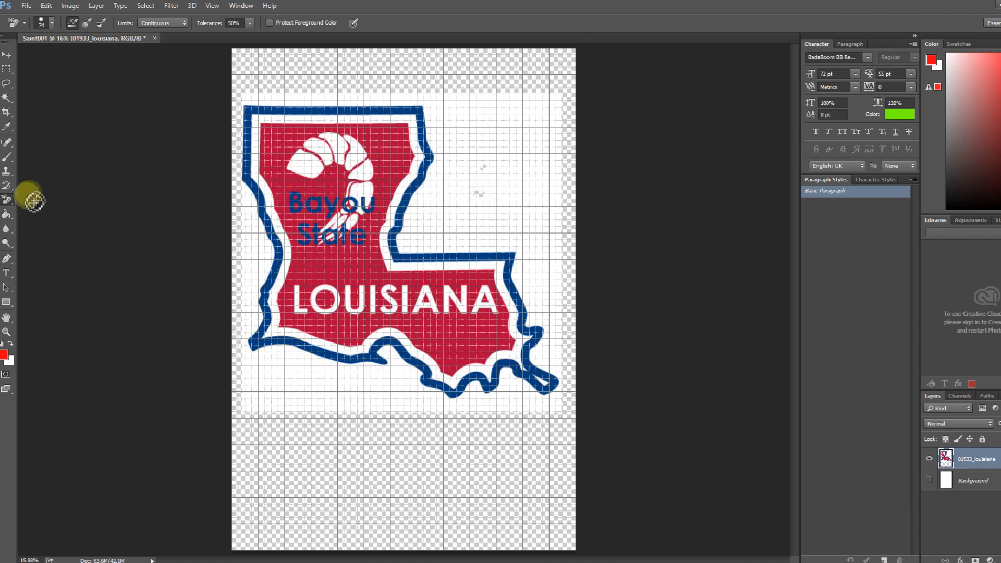
Erase the white area around the Louisiana shape with the Magic Eraser, with tolerance 32 and Contiguous on.
{"action": "left_click", "coordinate": [8, 207]}
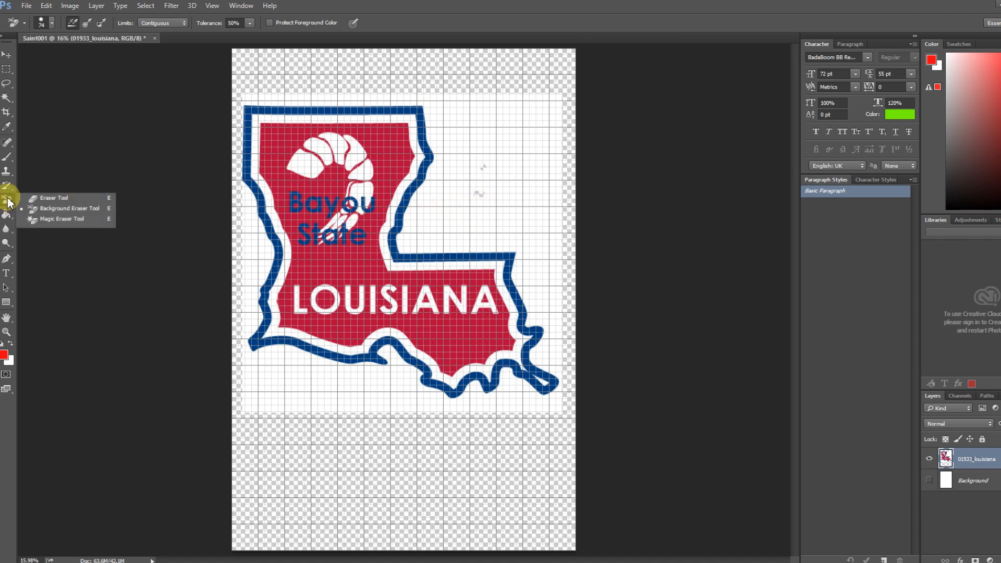
{"action": "left_click", "coordinate": [68, 221]}
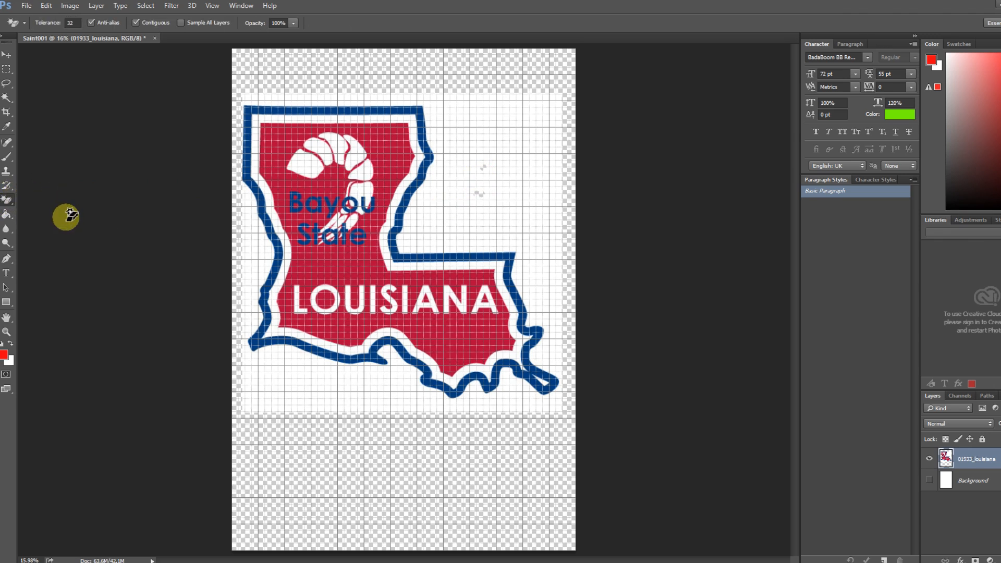
{"action": "left_click", "coordinate": [520, 197]}
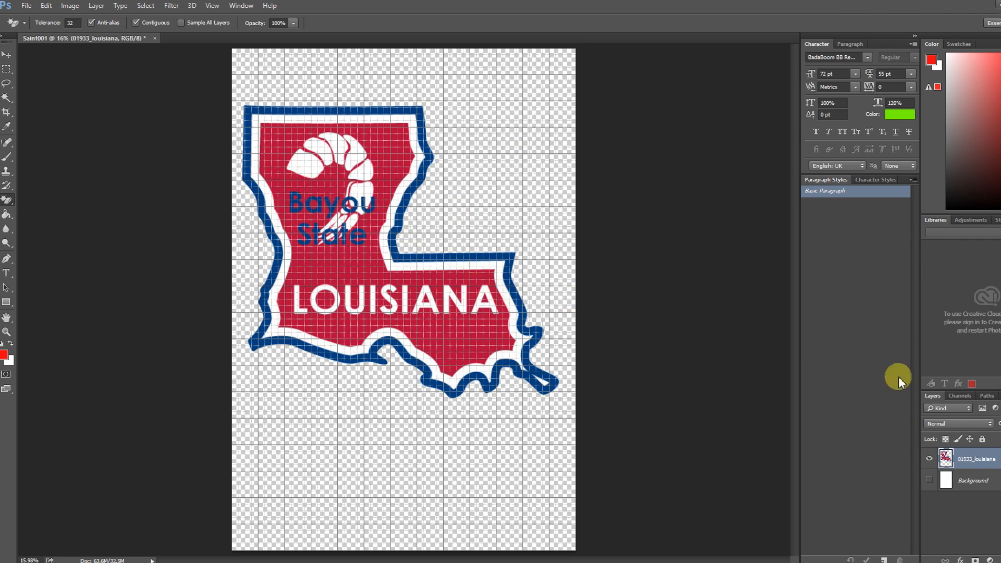
Add a Color Overlay to the Louisiana layer in near-black #040404, with Normal blend mode and 100% opacity.
{"action": "right_click", "coordinate": [971, 462]}
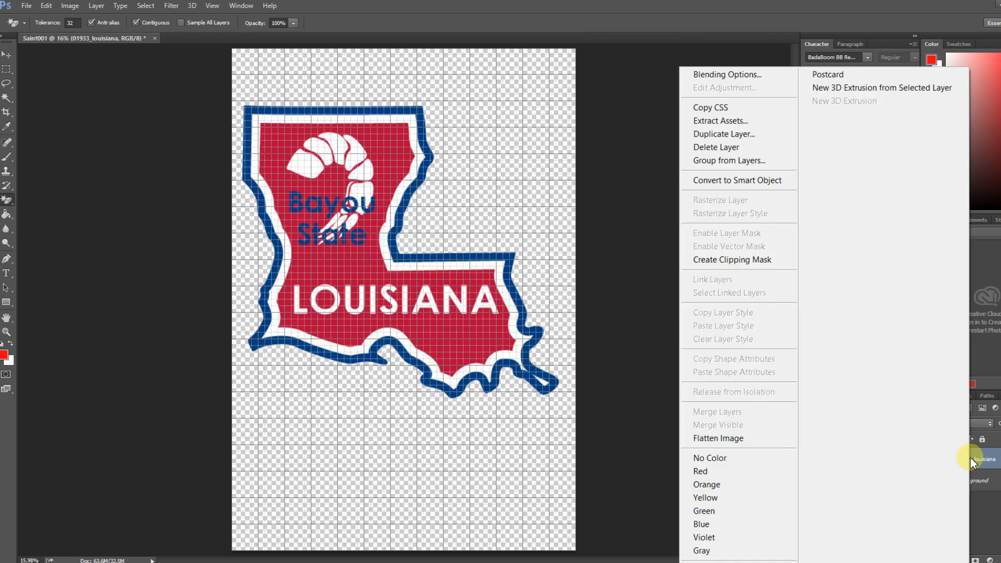
{"action": "left_click", "coordinate": [715, 75]}
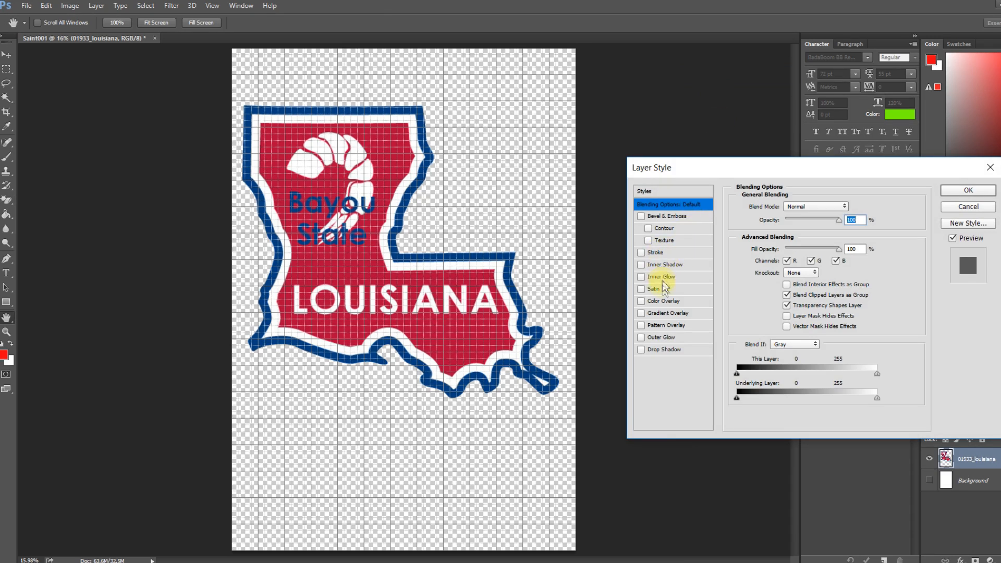
{"action": "left_click", "coordinate": [641, 301]}
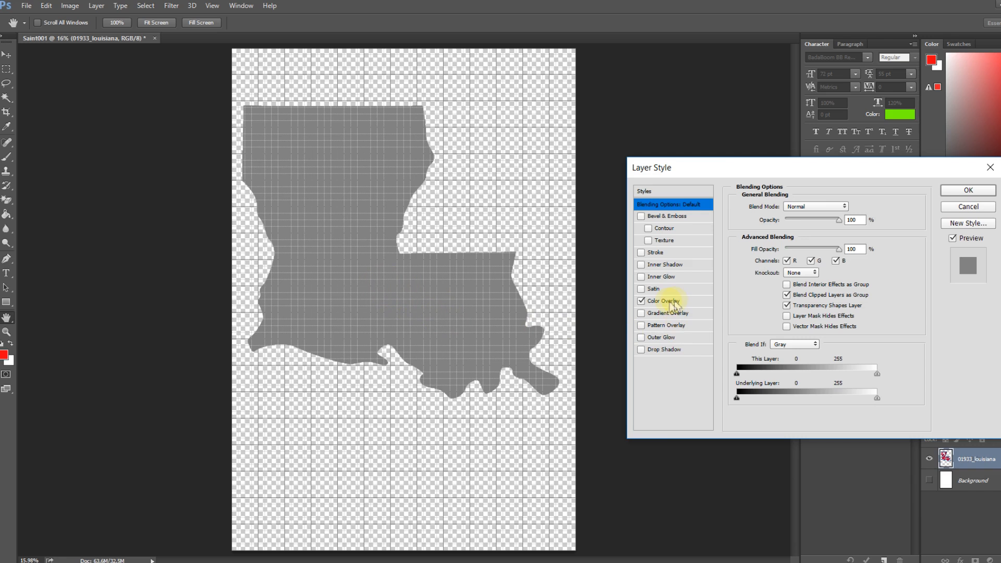
{"action": "left_click", "coordinate": [663, 302]}
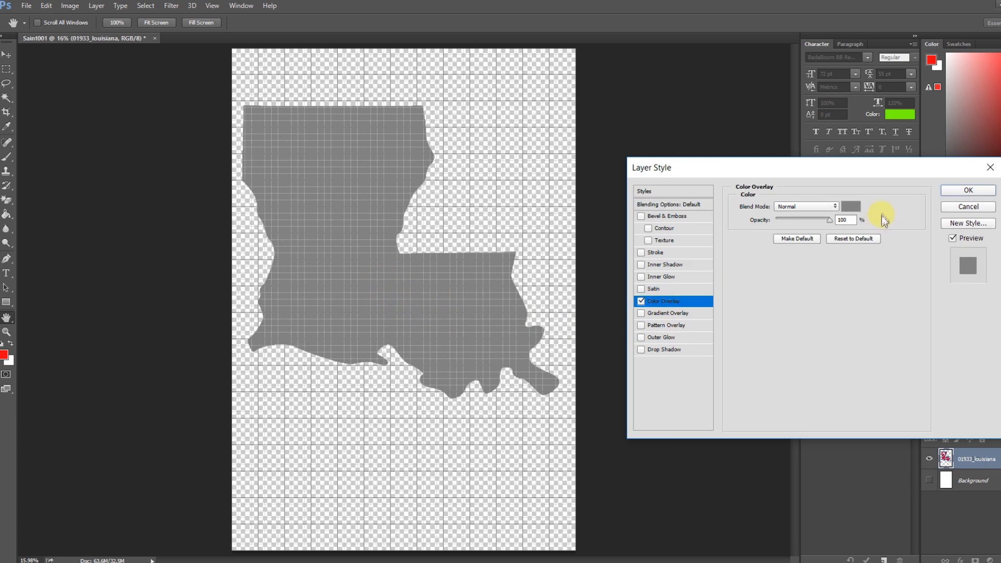
{"action": "left_click", "coordinate": [853, 208]}
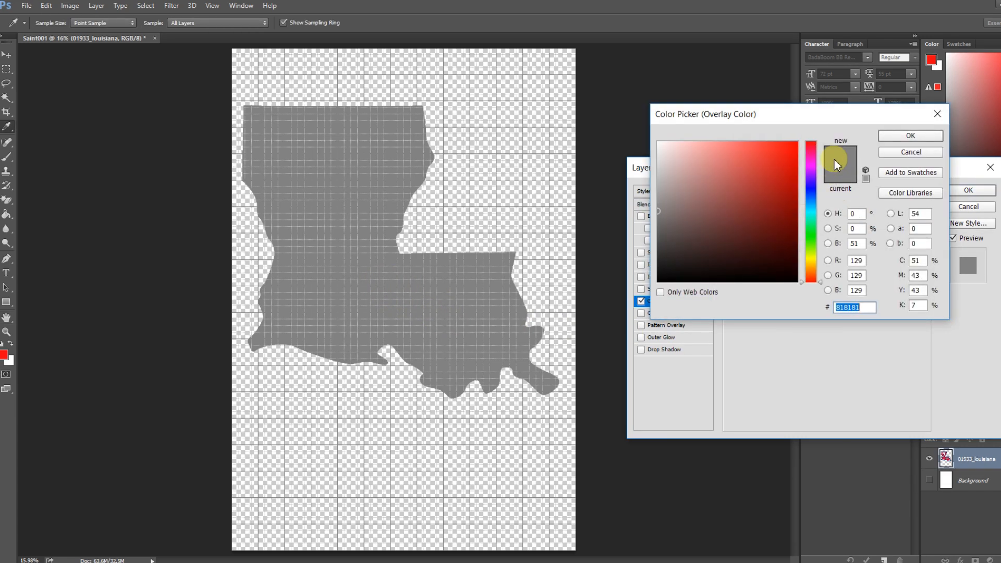
{"action": "left_click", "coordinate": [660, 280]}
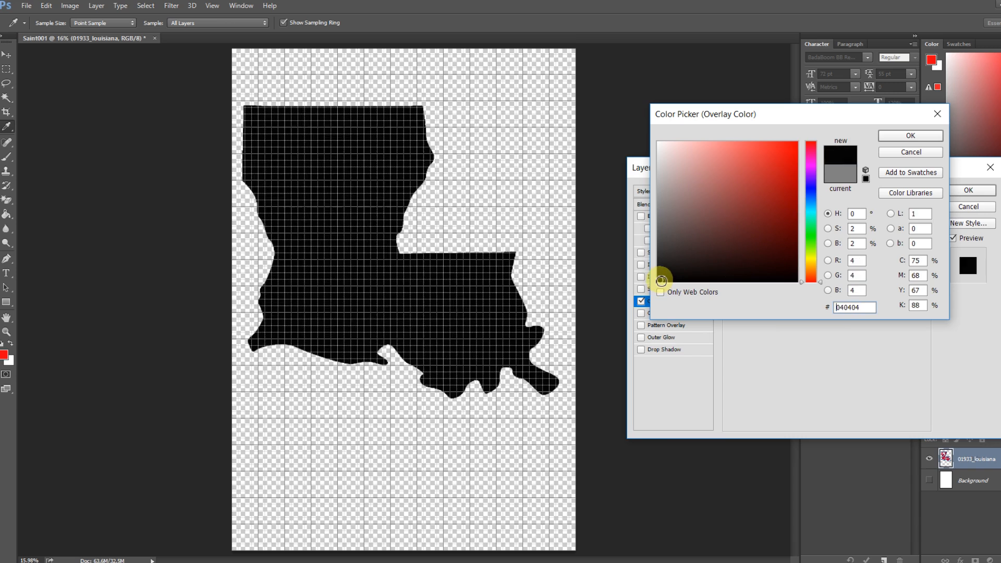
{"action": "left_click", "coordinate": [903, 141]}
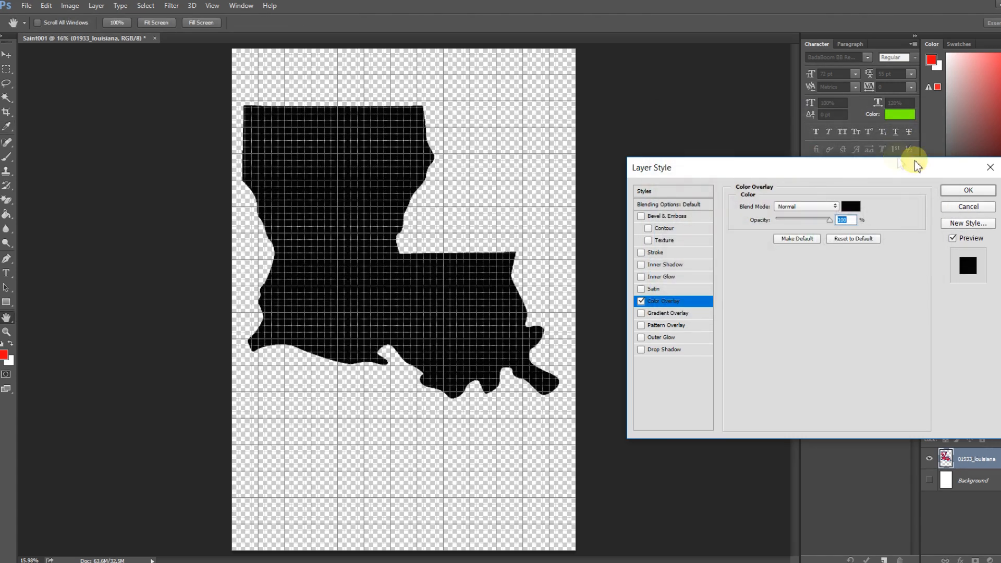
{"action": "left_click", "coordinate": [964, 192]}
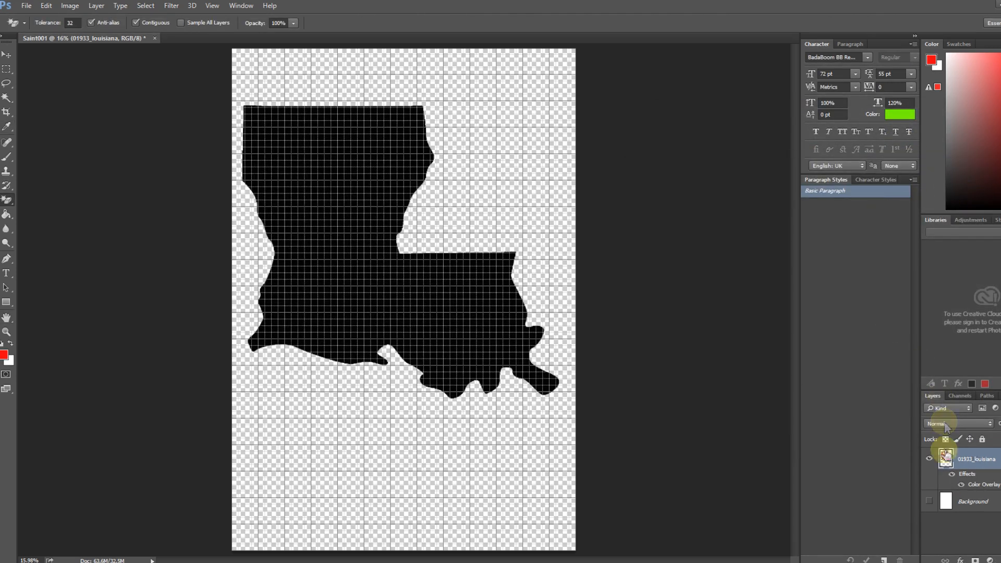
Show the Background layer again and turn off the display of extras to hide the grid.
{"action": "left_click", "coordinate": [929, 501]}
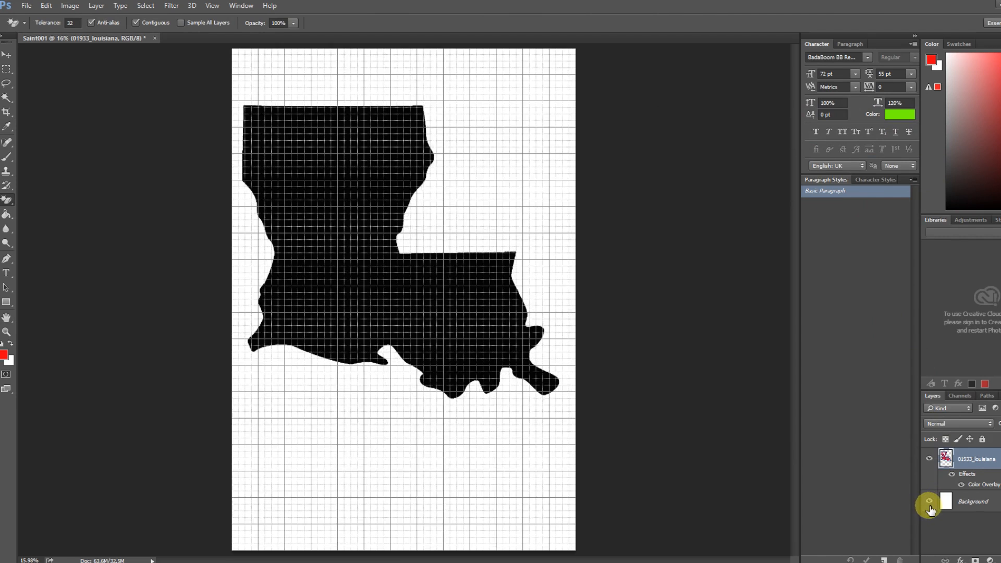
{"action": "left_click", "coordinate": [213, 5]}
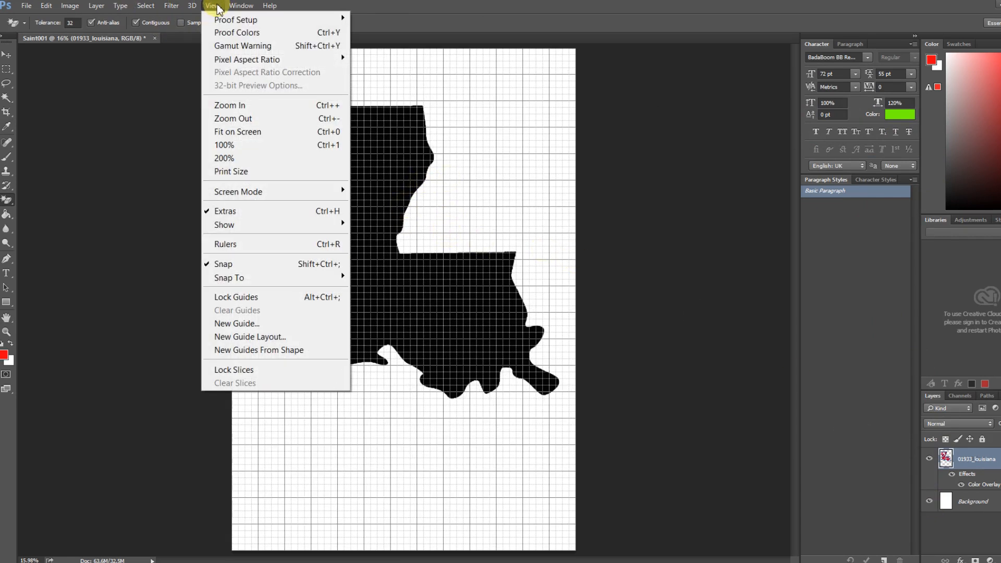
{"action": "left_click", "coordinate": [223, 211]}
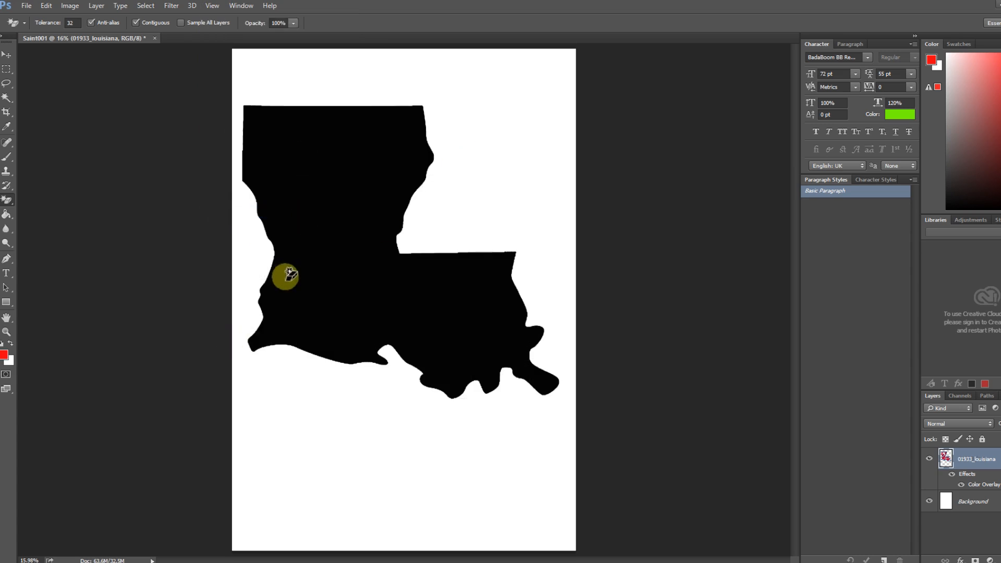
Save the document as Saint001 in Photoshop format with layers in the Saints Video folder.
{"action": "left_click", "coordinate": [27, 6]}
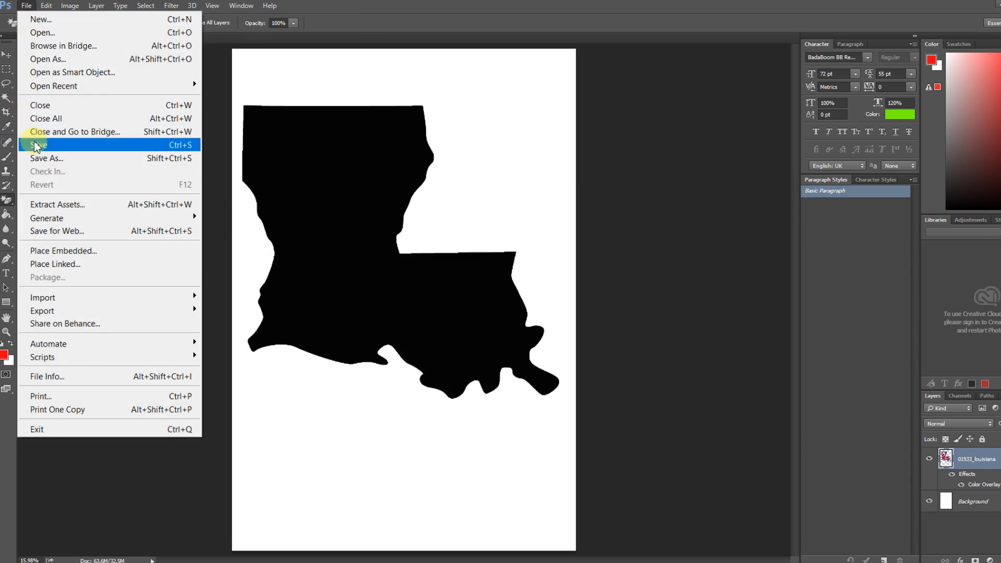
{"action": "left_click", "coordinate": [38, 146]}
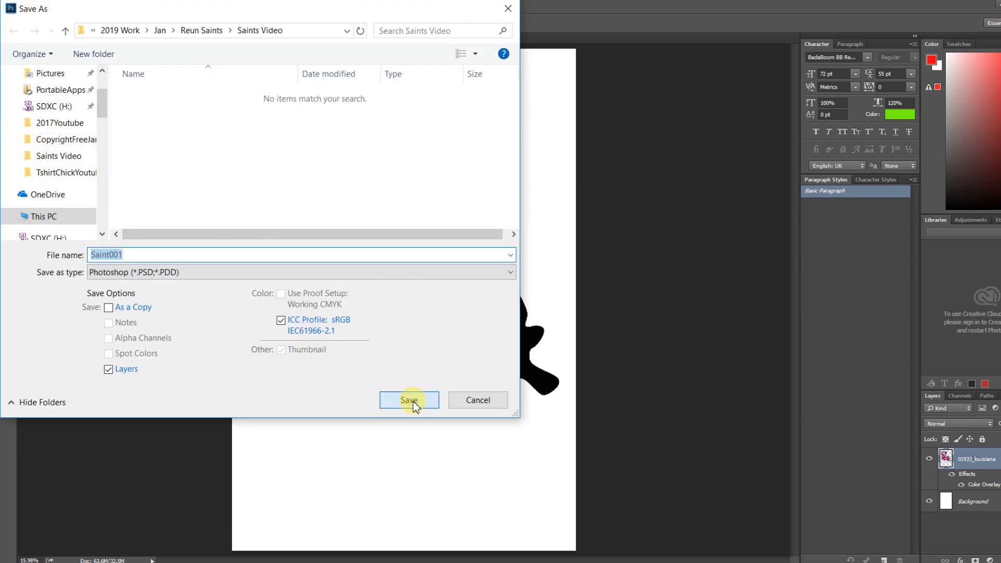
{"action": "left_click", "coordinate": [412, 401]}
{"action": "left_click", "coordinate": [651, 177]}
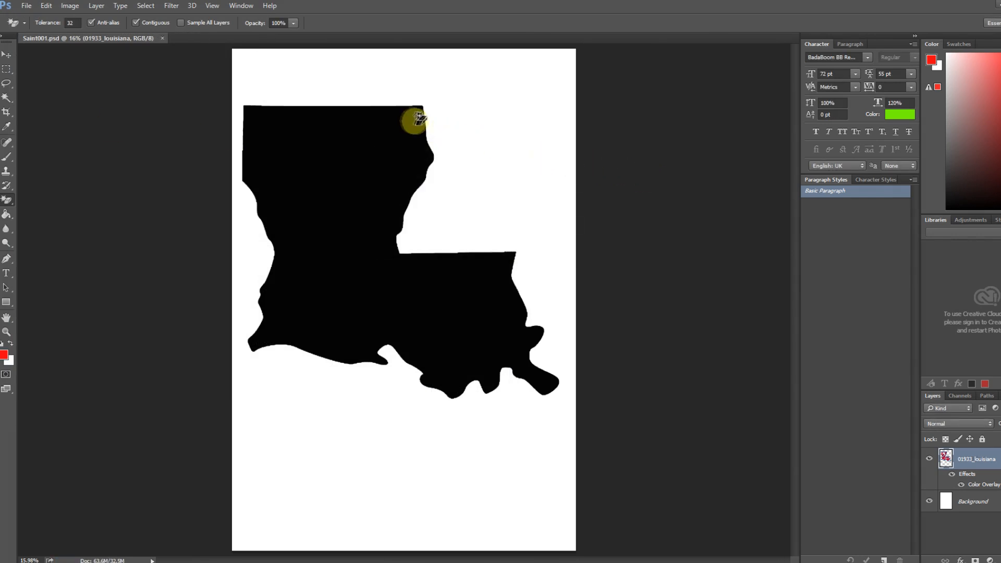
Place the 2000px-New_Orleans_Saints_logo.svg image from the Saints Video folder into the document as an embedded object.
{"action": "left_click", "coordinate": [7, 56]}
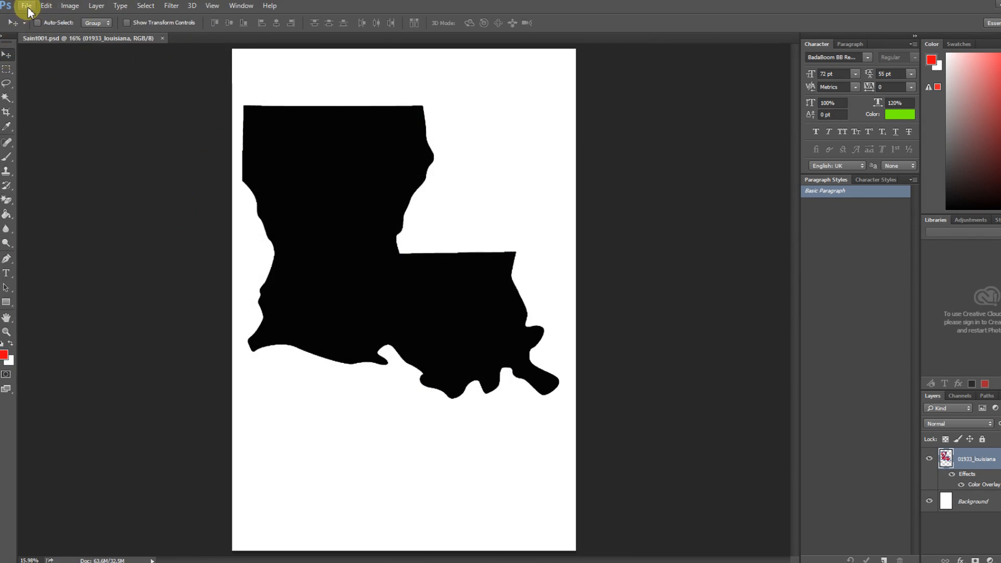
{"action": "left_click", "coordinate": [27, 7]}
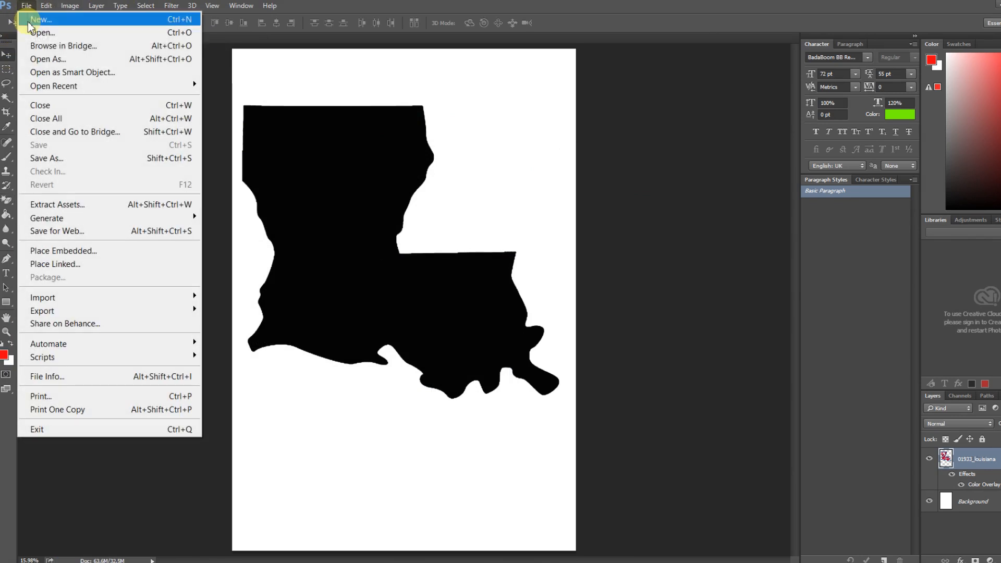
{"action": "left_click", "coordinate": [79, 253]}
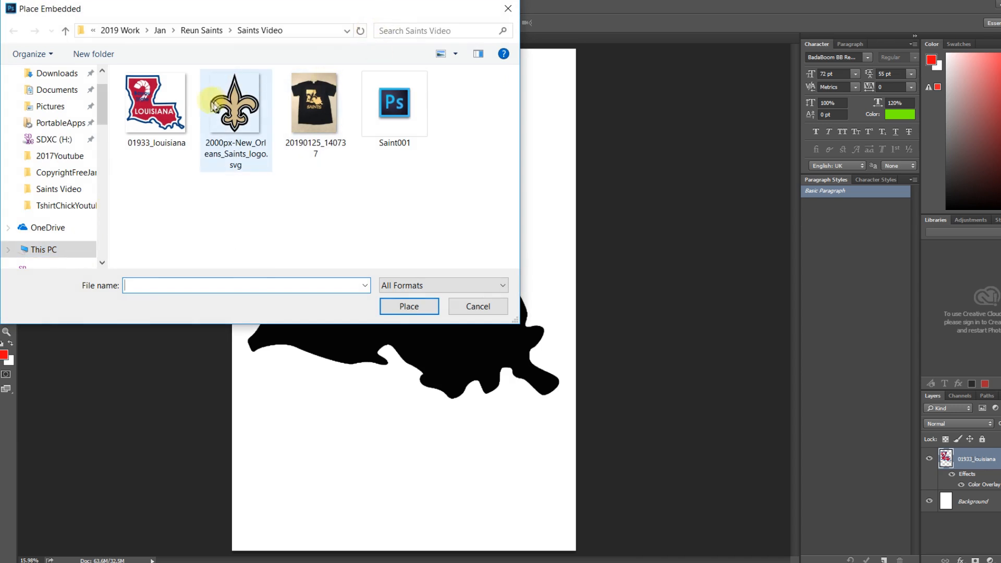
{"action": "left_click", "coordinate": [241, 117]}
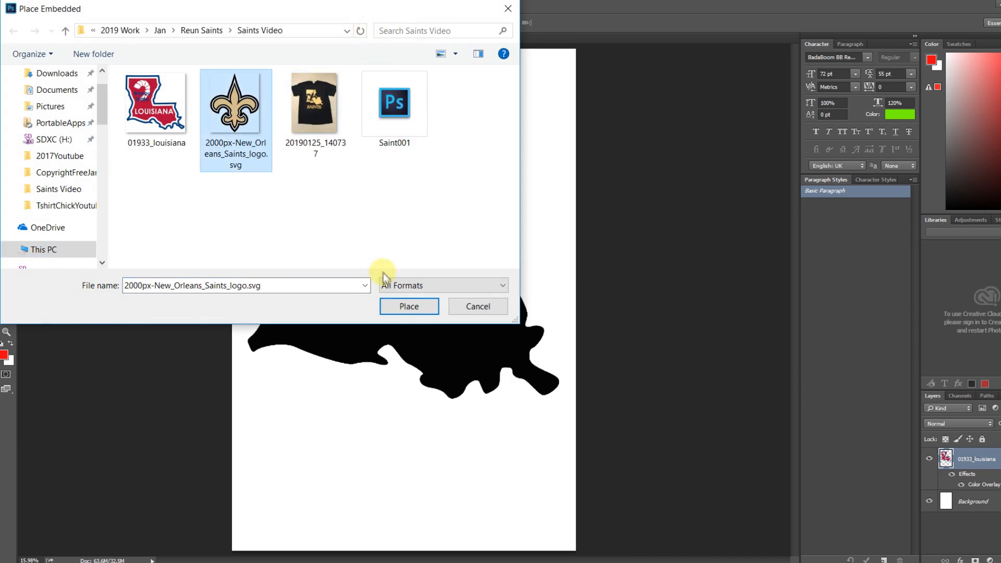
{"action": "left_click", "coordinate": [414, 304]}
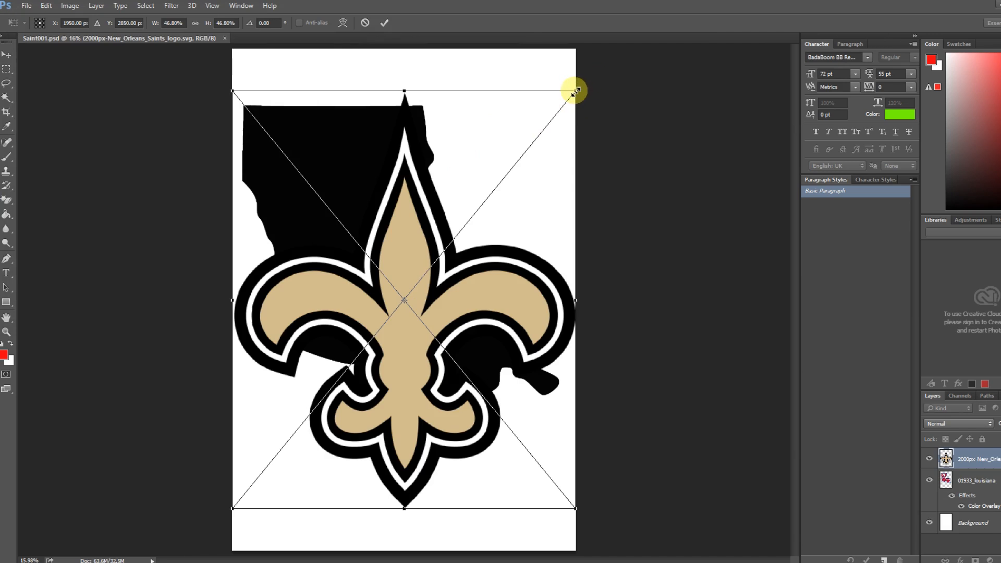
Scale the Saints logo proportionally to about 29.1%, move it onto the Louisiana shape and rotate it clockwise about 30.6°.
{"action": "left_click_drag", "start_coordinate": [576, 91], "coordinate": [478, 277]}
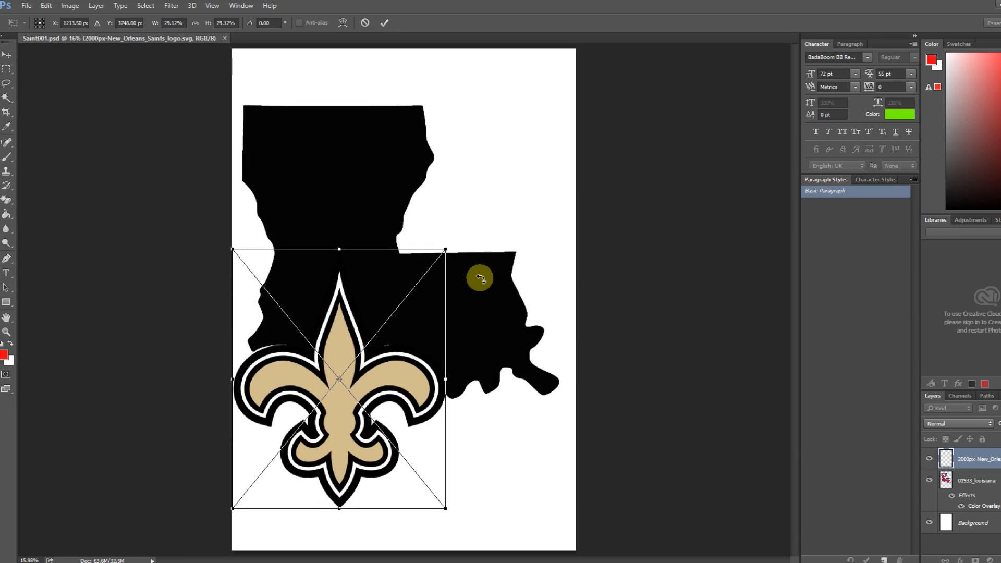
{"action": "left_click_drag", "start_coordinate": [396, 281], "coordinate": [431, 185]}
{"action": "left_click_drag", "start_coordinate": [500, 138], "coordinate": [528, 233]}
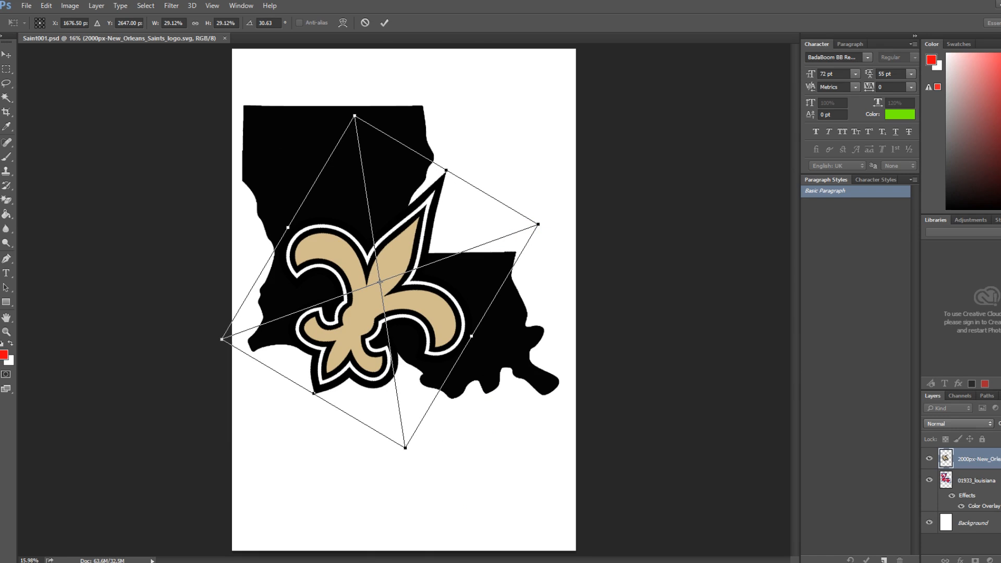
Open the T-shirt photo 20190125_140737 from the Saints Video folder to check the logo placement, and return to Photoshop.
{"action": "mouse_move", "coordinate": [362, 560]}
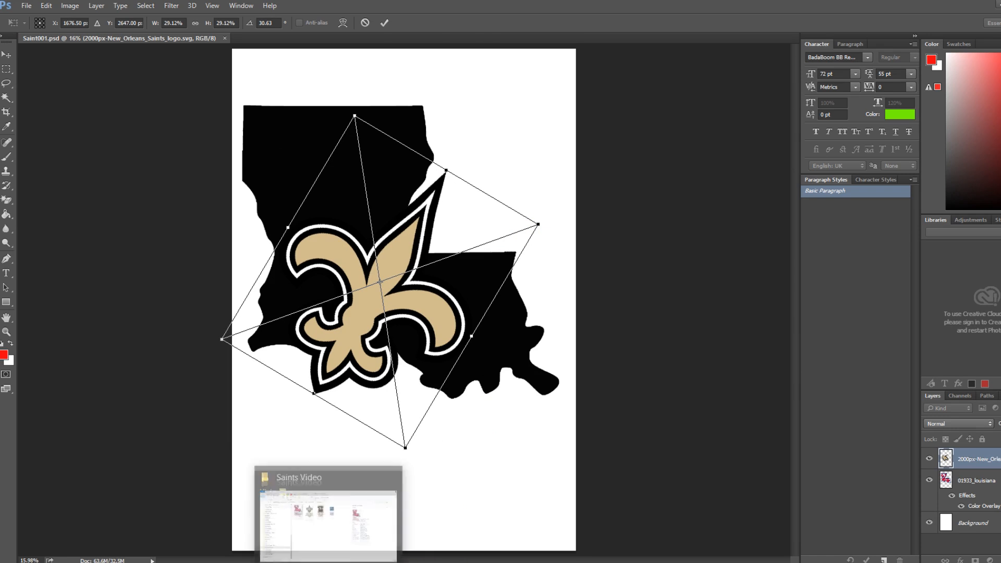
{"action": "left_click", "coordinate": [339, 484]}
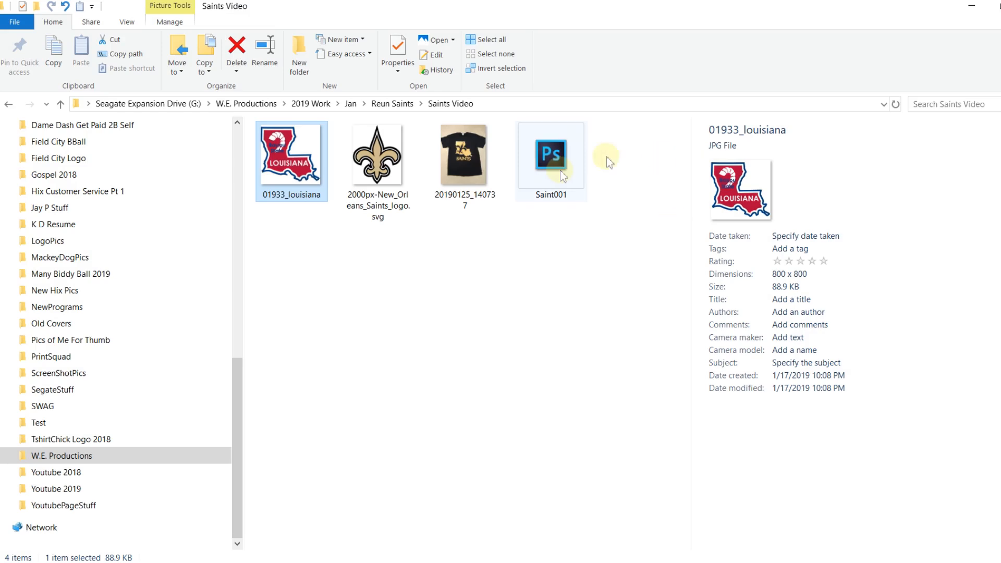
{"action": "double_click", "coordinate": [472, 163]}
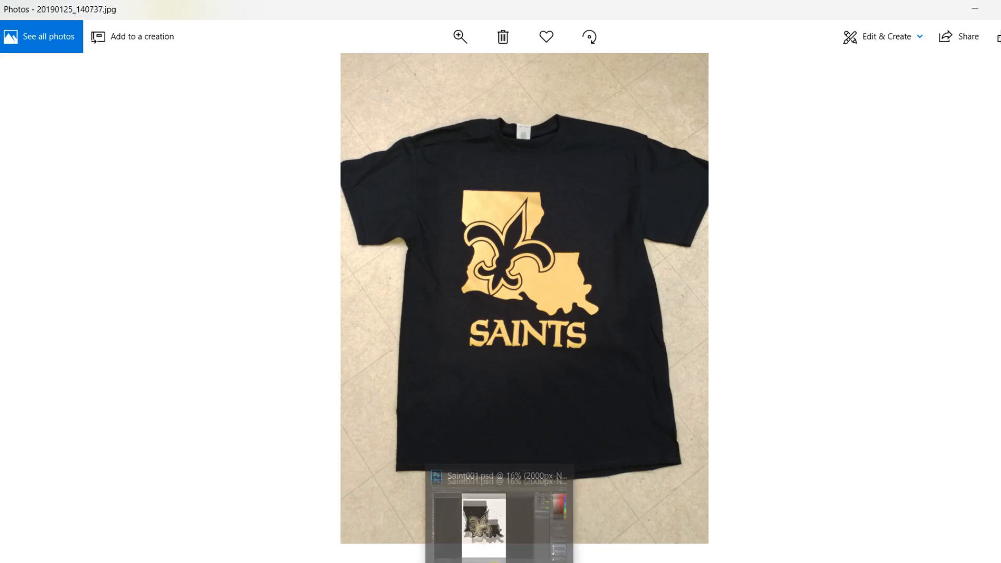
{"action": "left_click", "coordinate": [493, 559]}
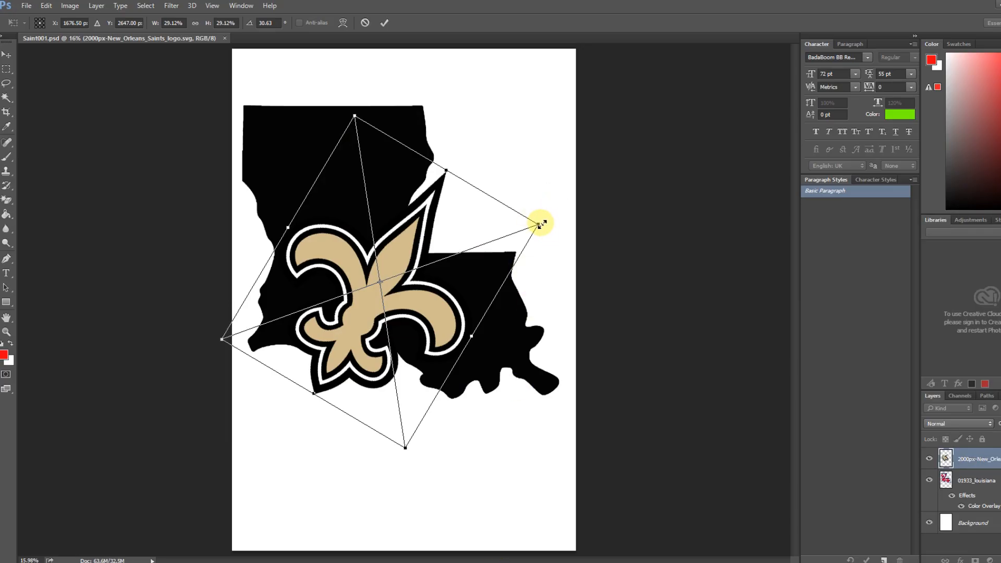
Resize the rotated logo to about 28.1% and shift it up toward the western side of the Louisiana shape.
{"action": "left_click_drag", "start_coordinate": [534, 228], "coordinate": [494, 243]}
{"action": "left_click_drag", "start_coordinate": [415, 297], "coordinate": [396, 274]}
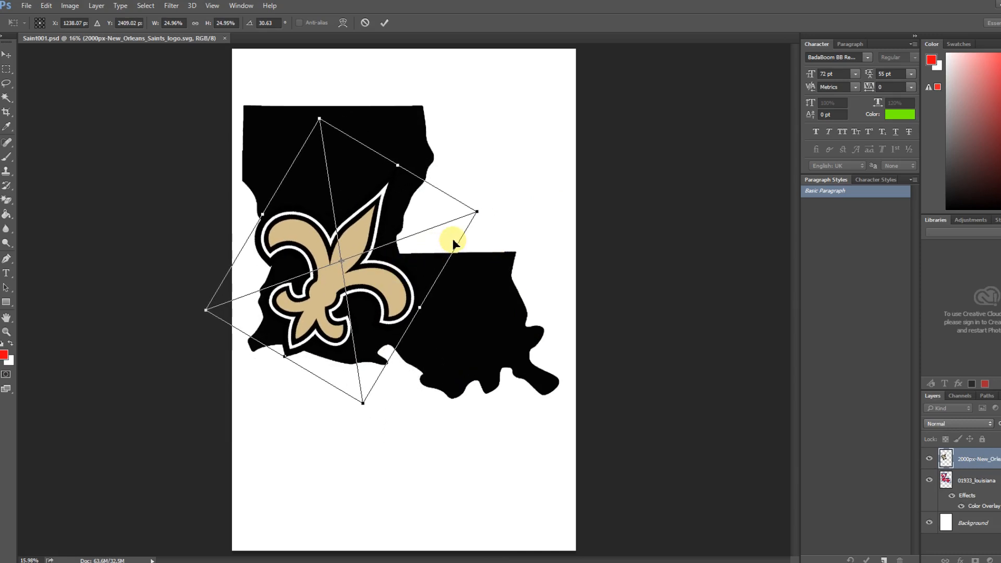
{"action": "left_click_drag", "start_coordinate": [478, 212], "coordinate": [513, 201]}
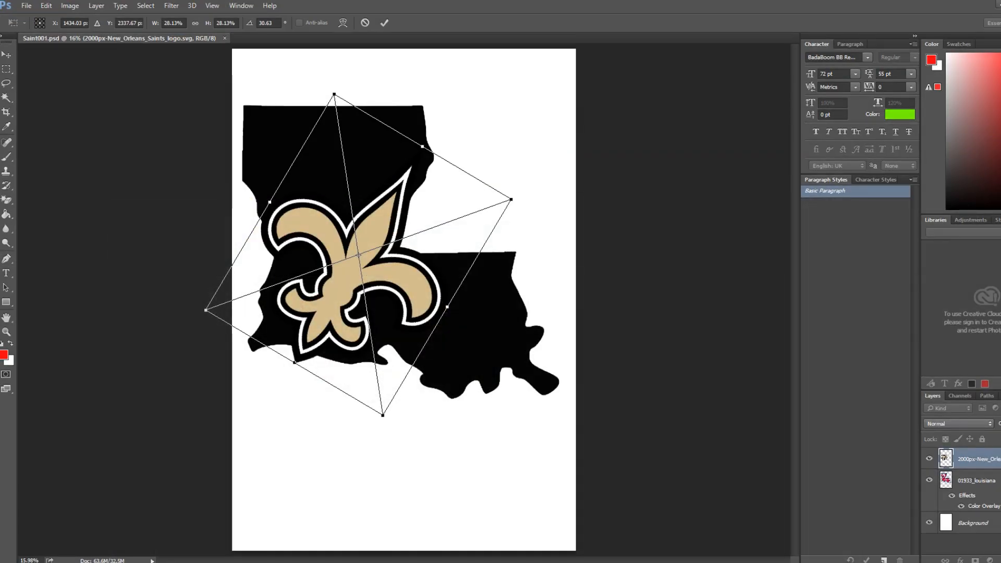
Close the logo image and duplicate shirt photo in Photos, compare the remaining shirt photo beside the design, and return to Photoshop.
{"action": "mouse_move", "coordinate": [737, 562]}
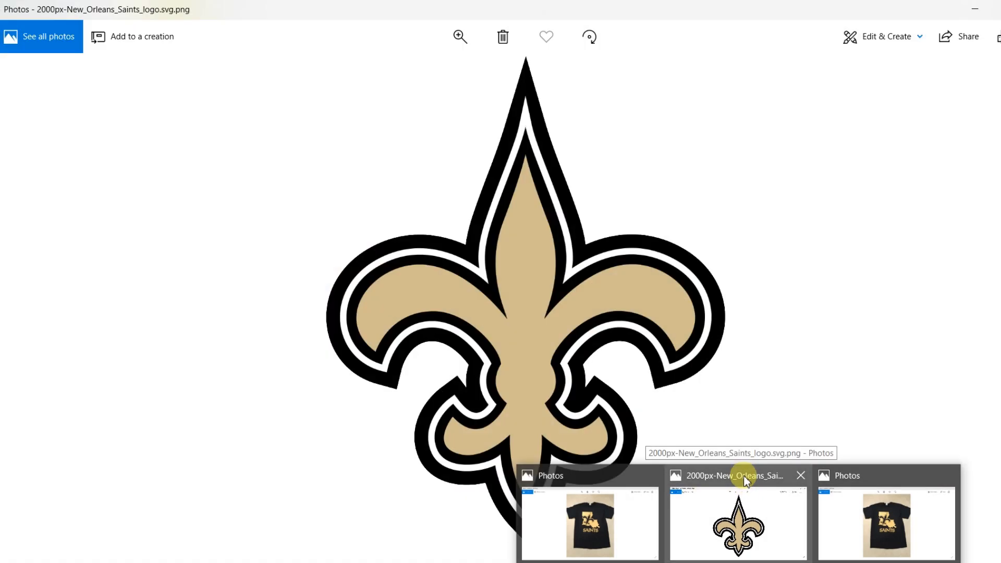
{"action": "left_click", "coordinate": [743, 475]}
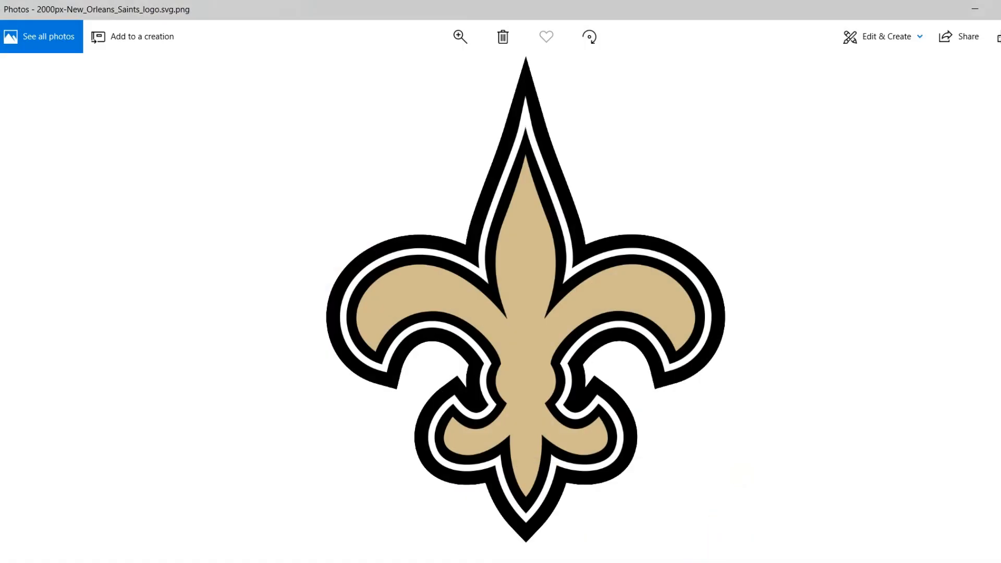
{"action": "mouse_move", "coordinate": [737, 562]}
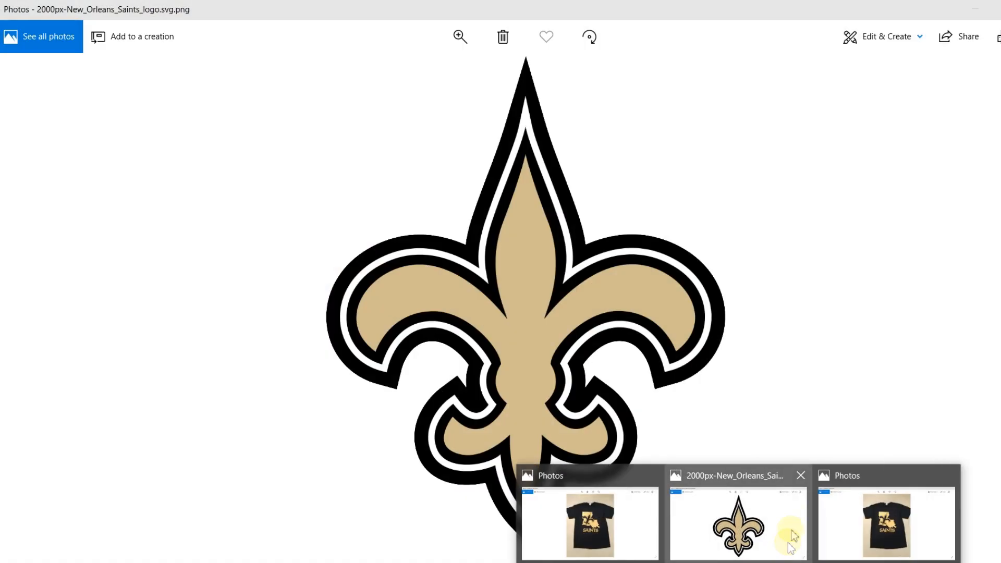
{"action": "left_click", "coordinate": [803, 475]}
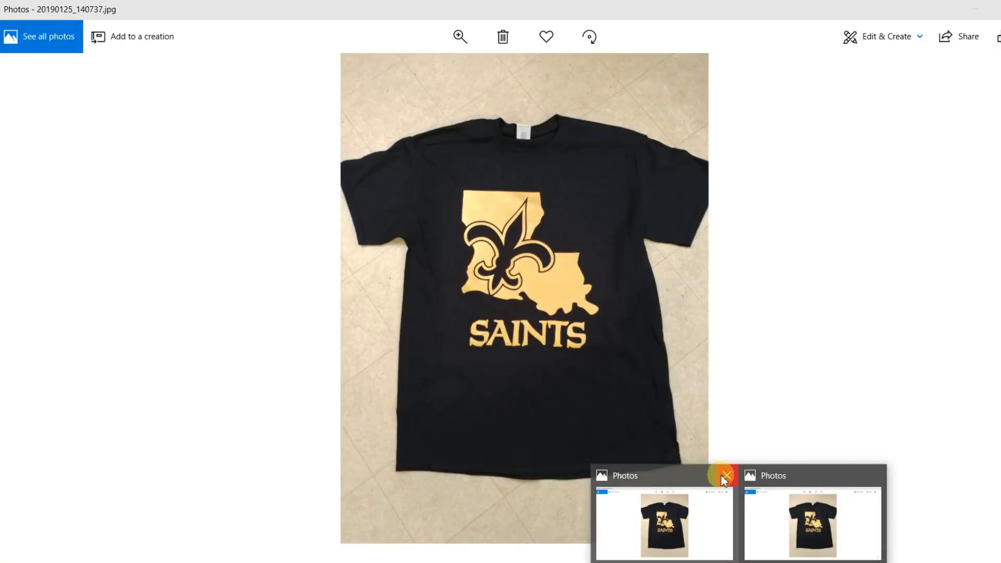
{"action": "left_click", "coordinate": [723, 478]}
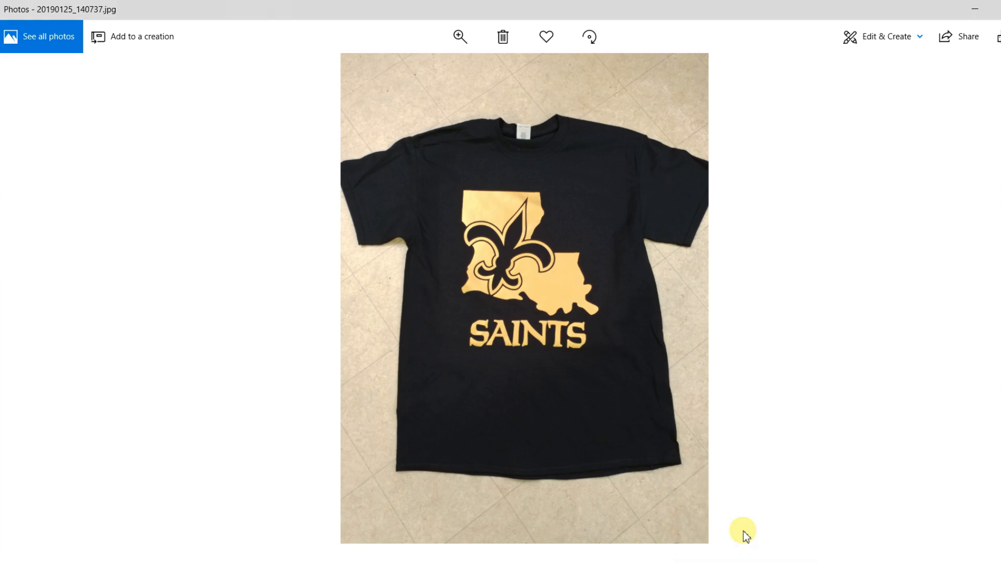
{"action": "left_click", "coordinate": [745, 534]}
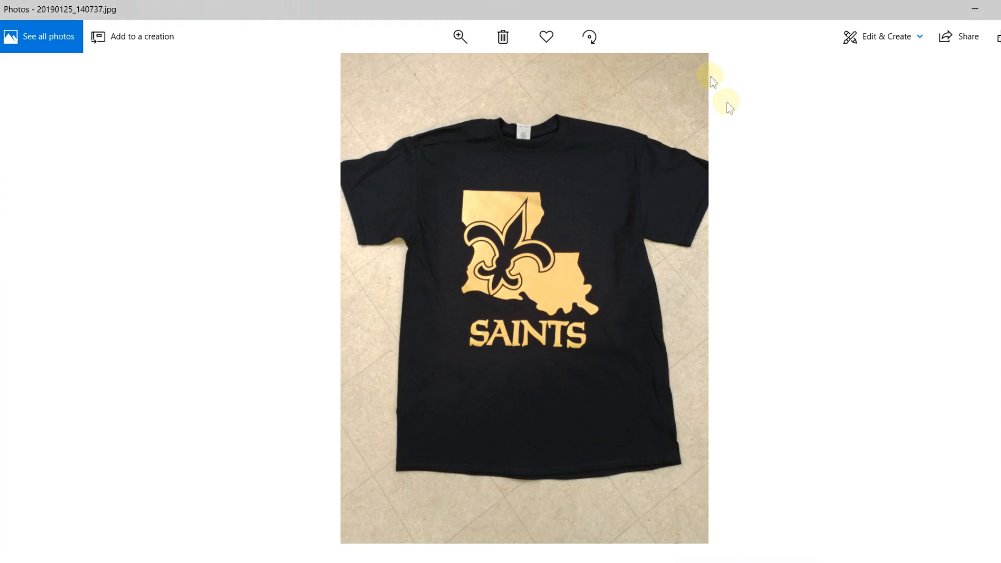
{"action": "double_click", "coordinate": [638, 14]}
{"action": "left_click_drag", "start_coordinate": [857, 59], "coordinate": [852, 60]}
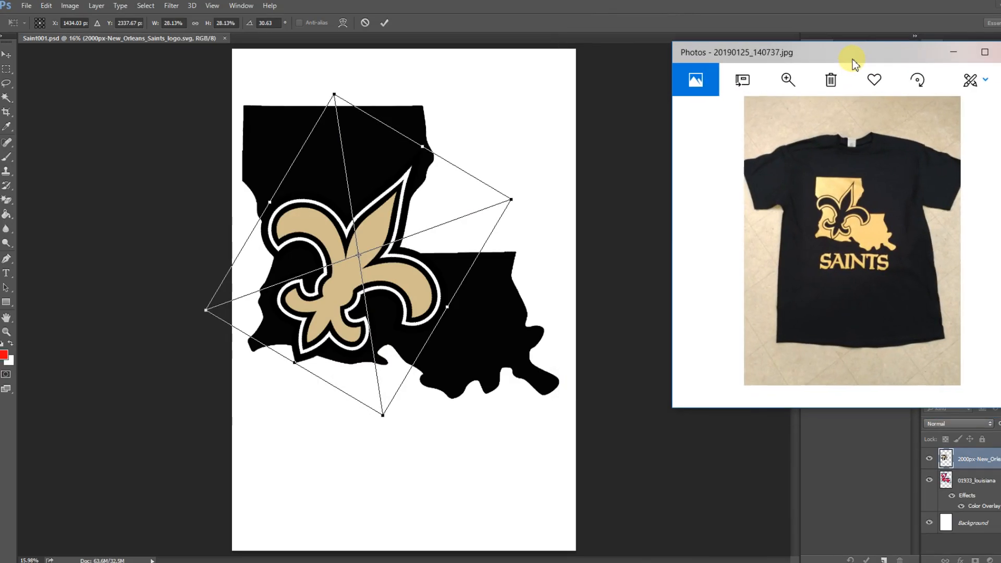
{"action": "left_click", "coordinate": [510, 199]}
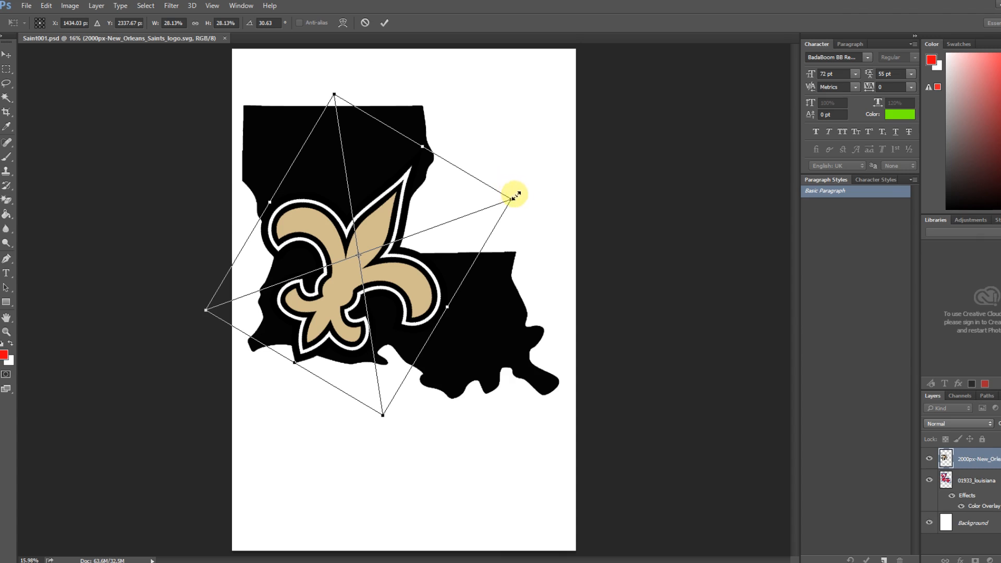
Reduce the Saints logo's rotation to about 13.1°, shift it slightly up toward Louisiana's western side and apply the transform.
{"action": "left_click_drag", "start_coordinate": [521, 194], "coordinate": [516, 131]}
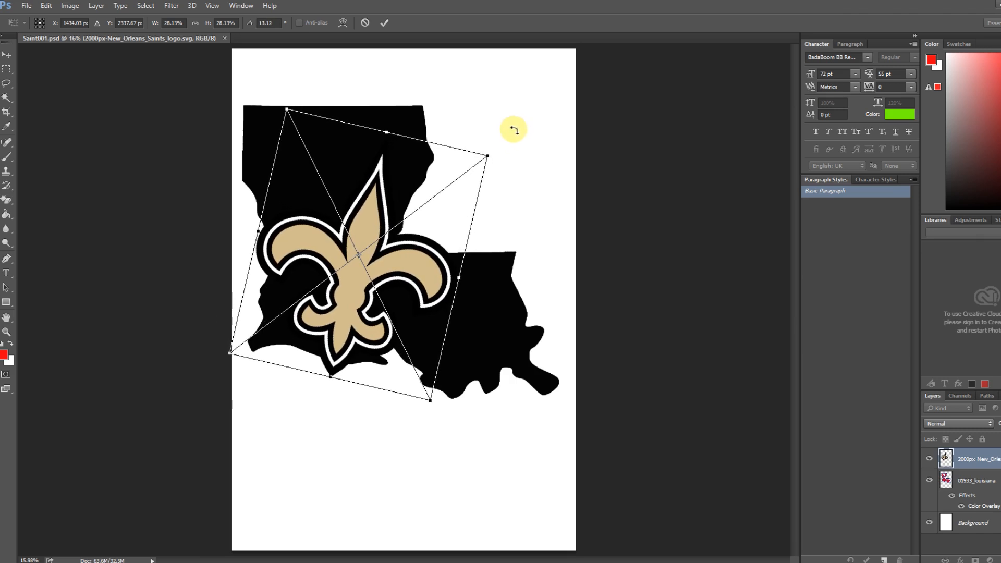
{"action": "left_click_drag", "start_coordinate": [401, 276], "coordinate": [385, 264]}
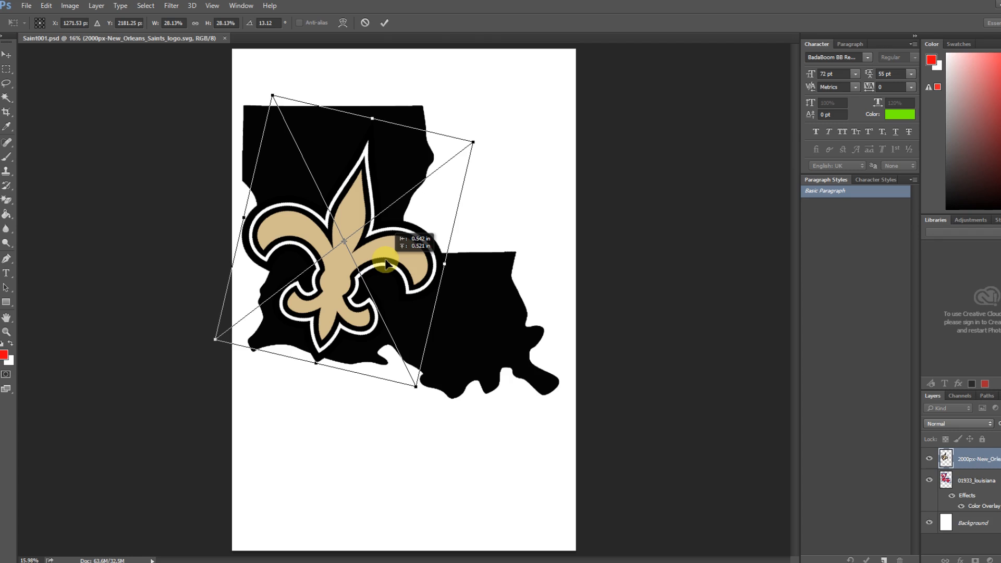
{"action": "double_click", "coordinate": [419, 311]}
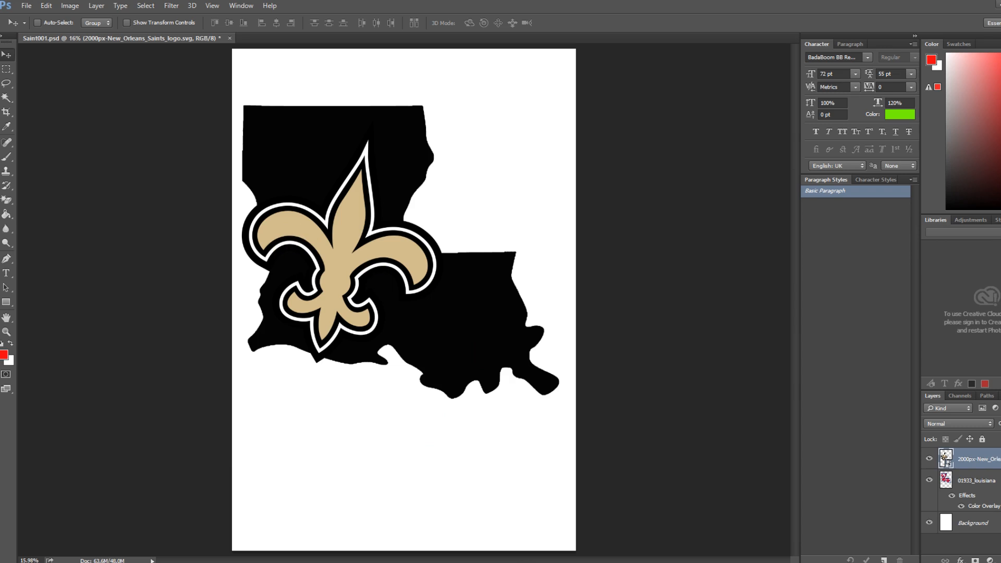
Zoom in on the shirt photo 20190125_140737 in Photos to examine how the logo sits on Louisiana, and return to Photoshop.
{"action": "key", "text": "alt+Tab"}
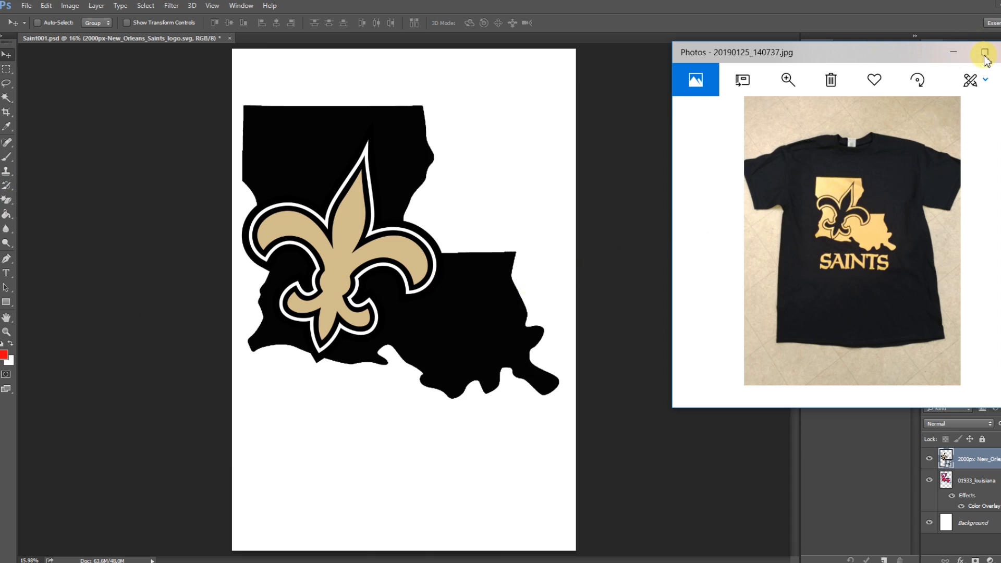
{"action": "left_click", "coordinate": [787, 79]}
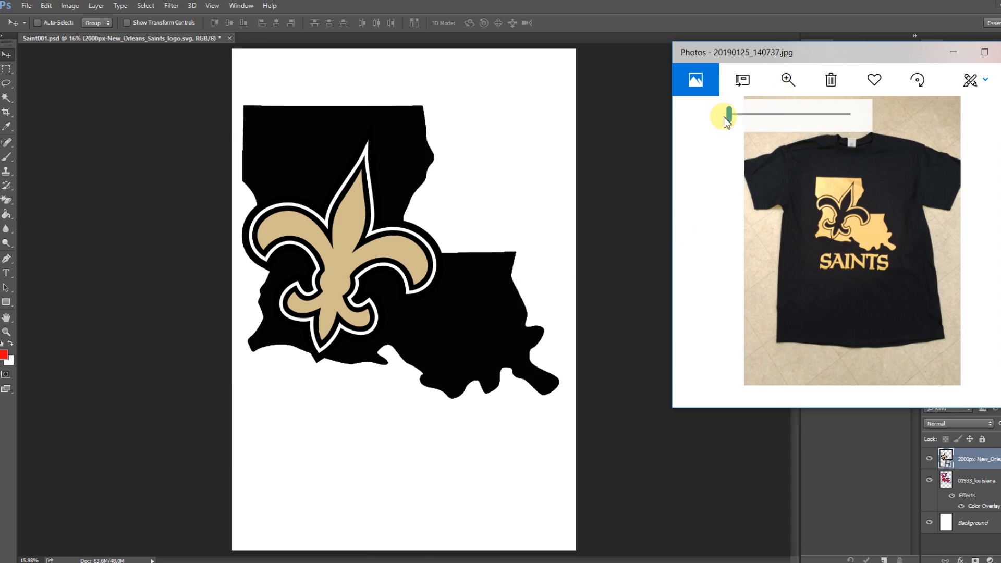
{"action": "left_click", "coordinate": [754, 114]}
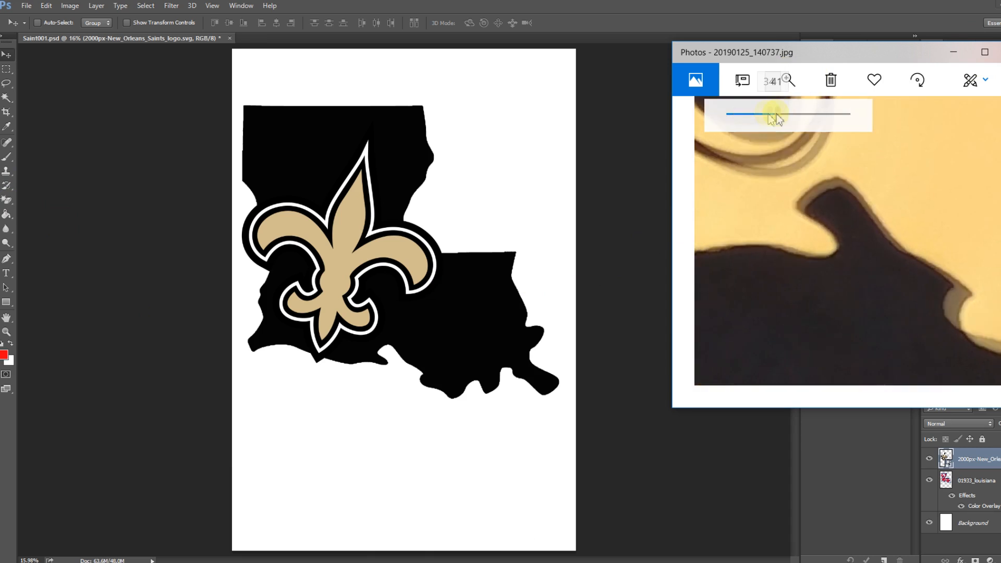
{"action": "left_click_drag", "start_coordinate": [756, 115], "coordinate": [736, 114]}
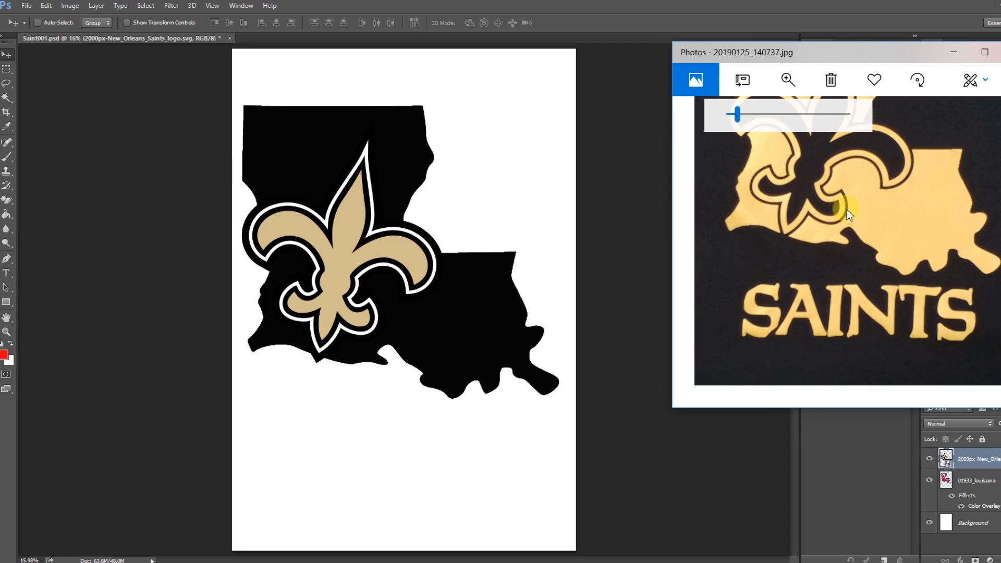
{"action": "left_click_drag", "start_coordinate": [844, 205], "coordinate": [845, 290]}
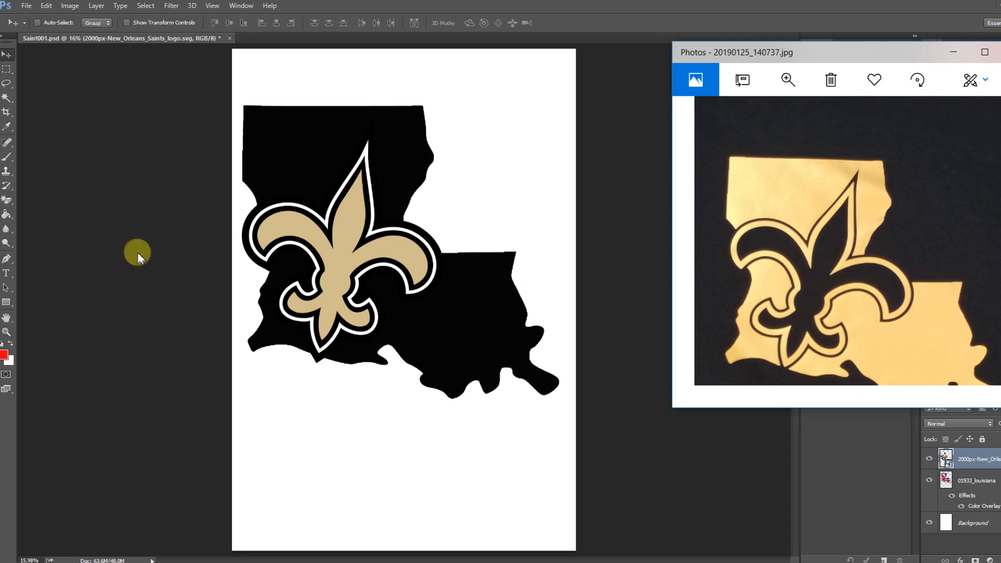
{"action": "left_click", "coordinate": [7, 203]}
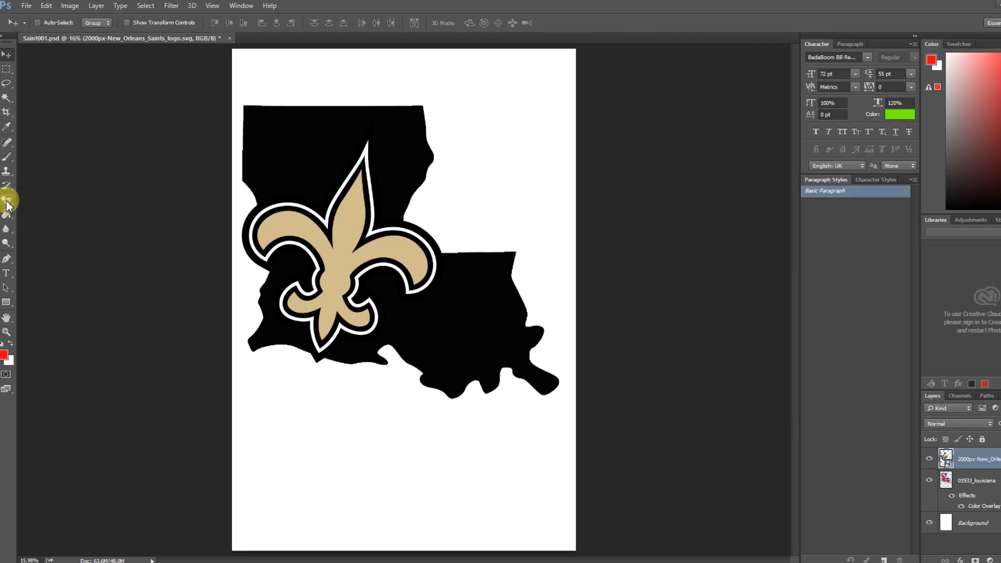
Rasterize the Saints logo, erase its outer black border with the Magic Eraser at tolerance 32, and save Saint001.psd.
{"action": "left_click", "coordinate": [7, 201]}
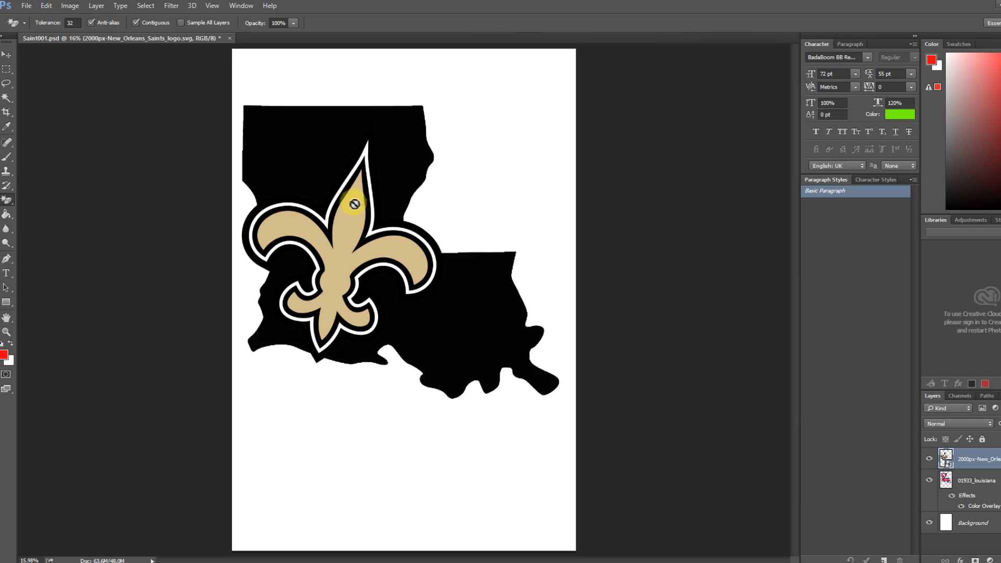
{"action": "left_click", "coordinate": [315, 208]}
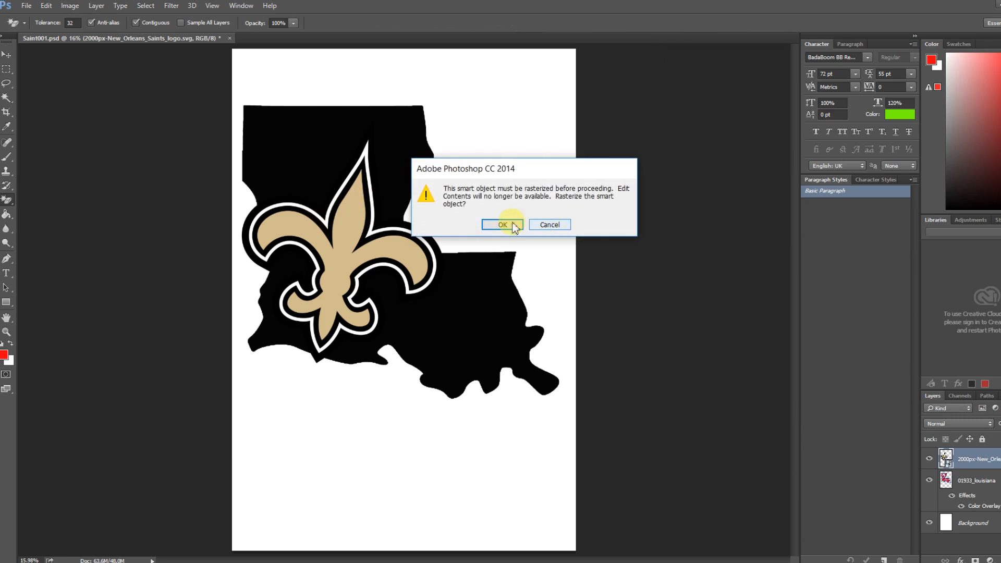
{"action": "left_click", "coordinate": [508, 228]}
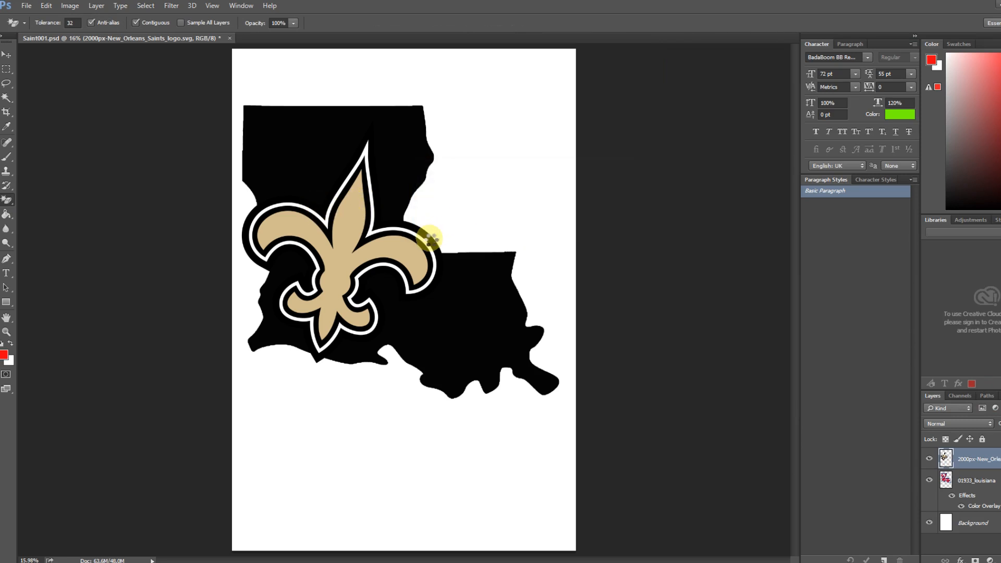
{"action": "left_click", "coordinate": [430, 239]}
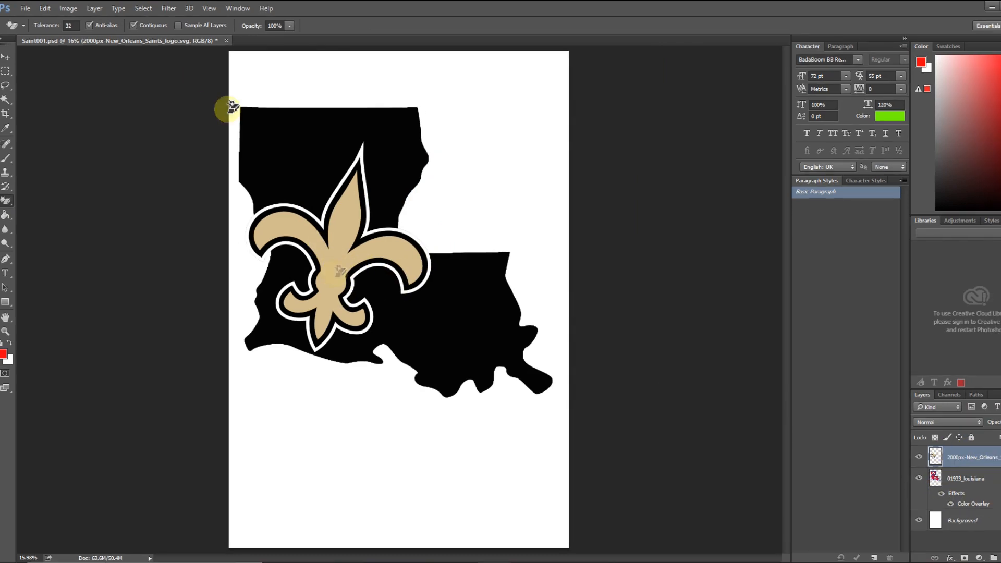
{"action": "left_click", "coordinate": [24, 9]}
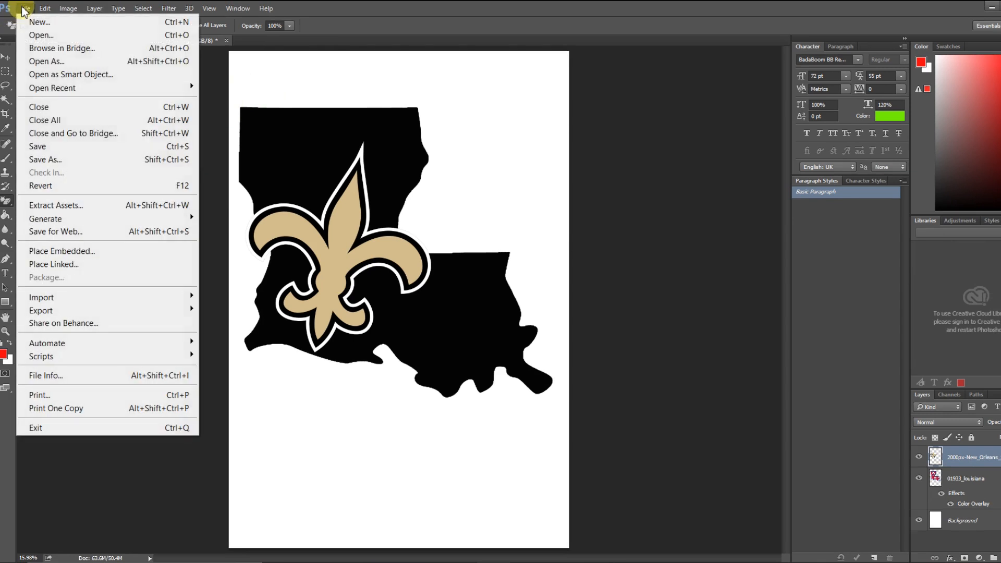
{"action": "left_click", "coordinate": [47, 147]}
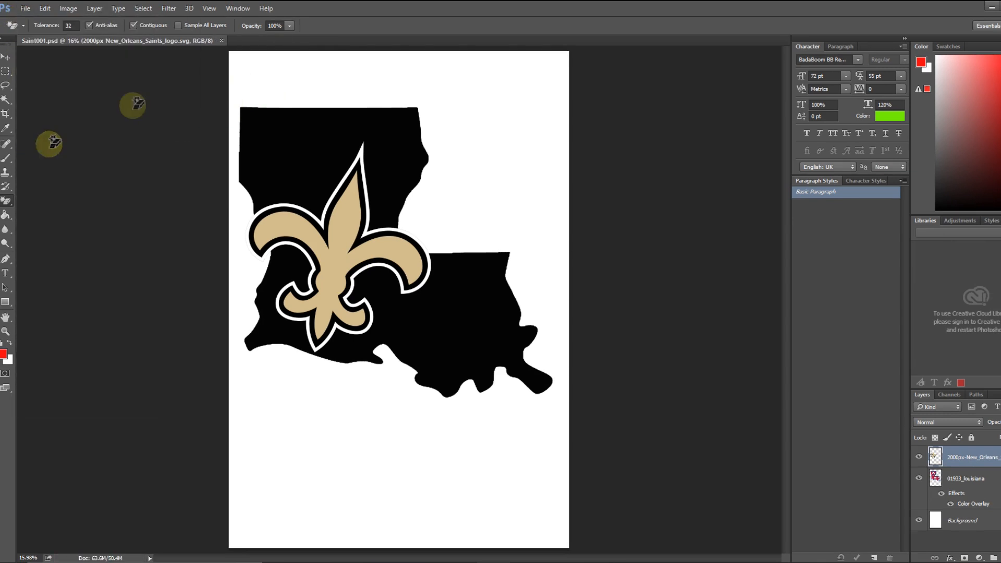
Create a new 13 × 19 inch RGB document at 300 pixels/inch with a white background.
{"action": "left_click", "coordinate": [29, 11]}
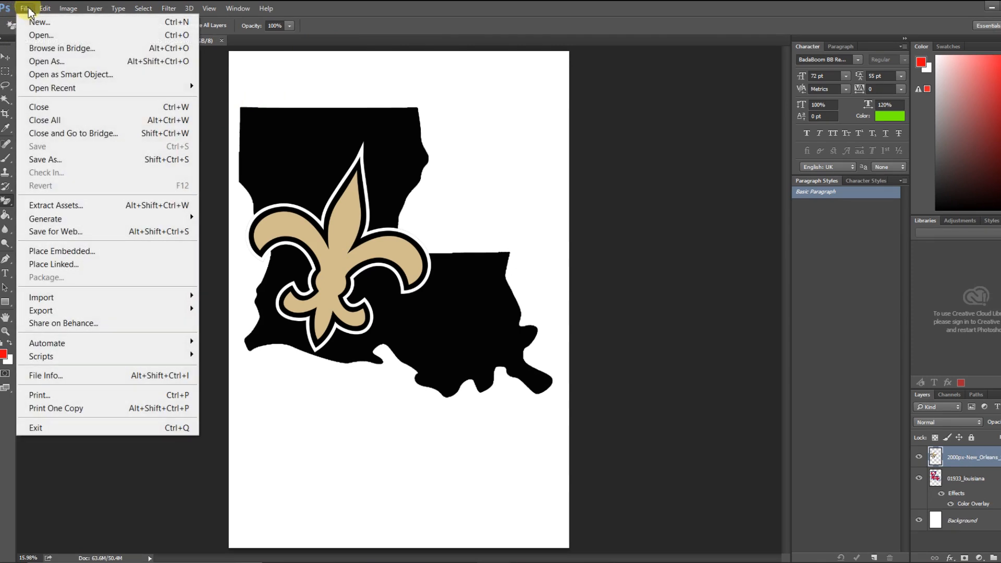
{"action": "left_click", "coordinate": [42, 22]}
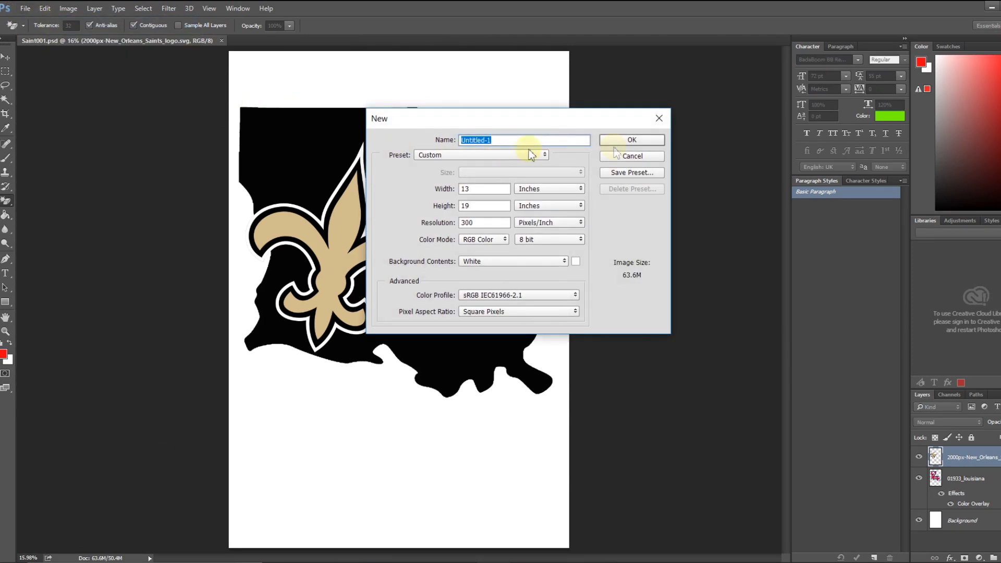
{"action": "left_click", "coordinate": [629, 139]}
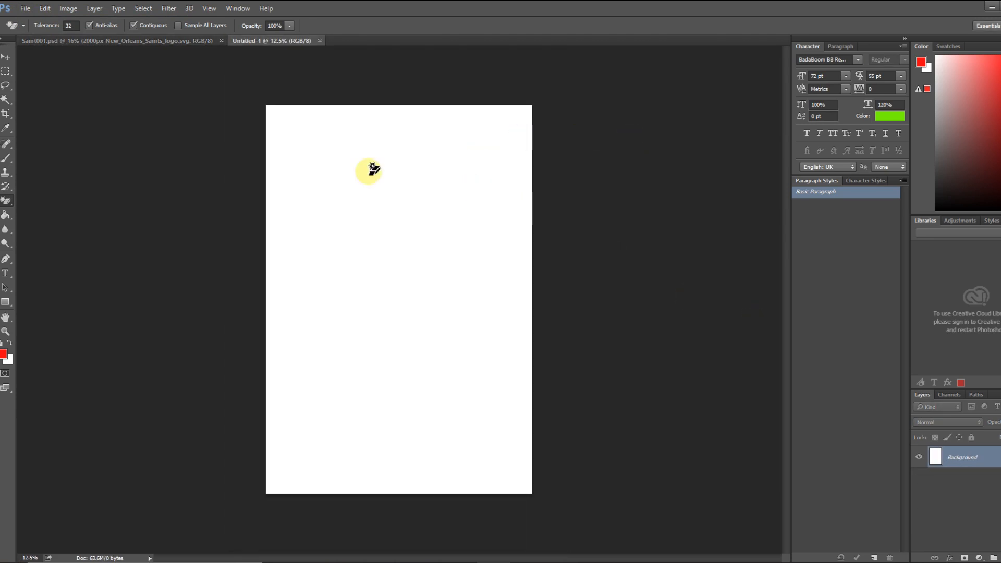
Hide the white Background layer in Saint001.psd and save the file.
{"action": "left_click", "coordinate": [160, 40]}
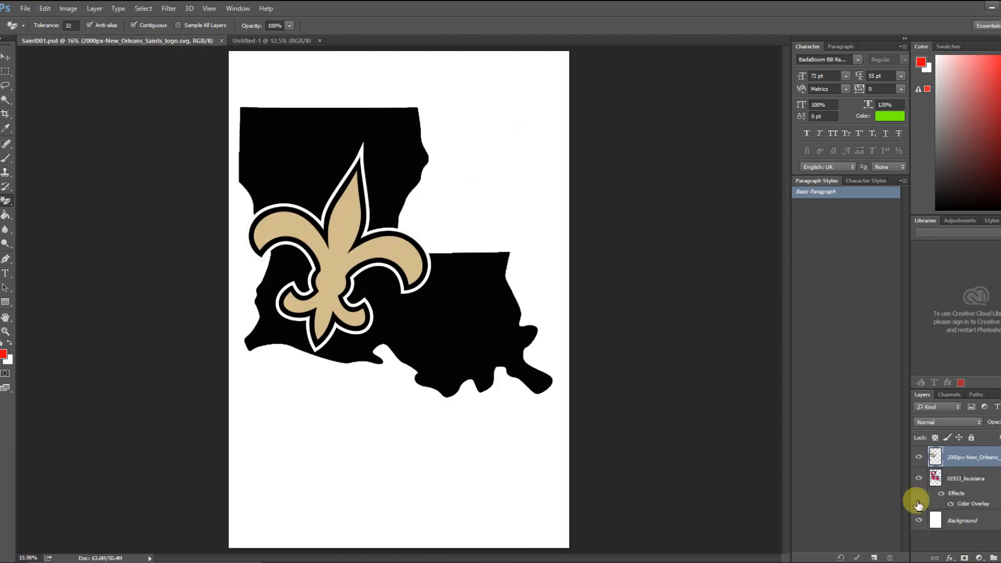
{"action": "left_click", "coordinate": [918, 520]}
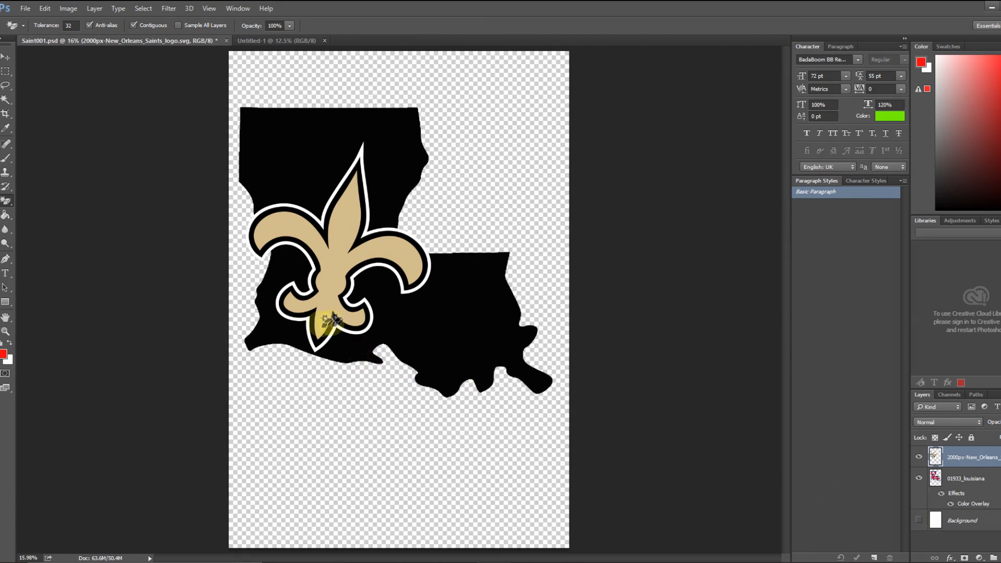
{"action": "left_click", "coordinate": [25, 9]}
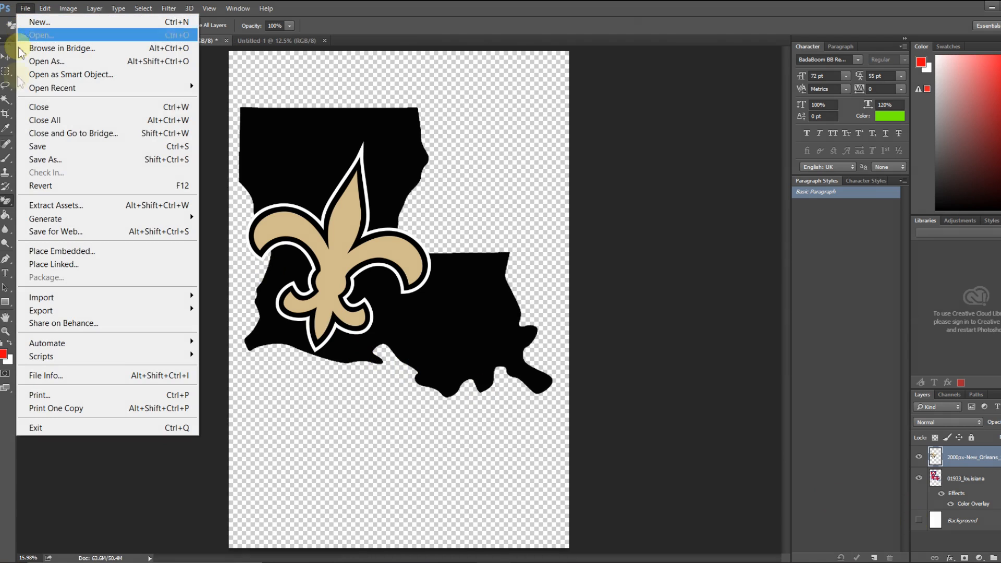
{"action": "left_click", "coordinate": [44, 145]}
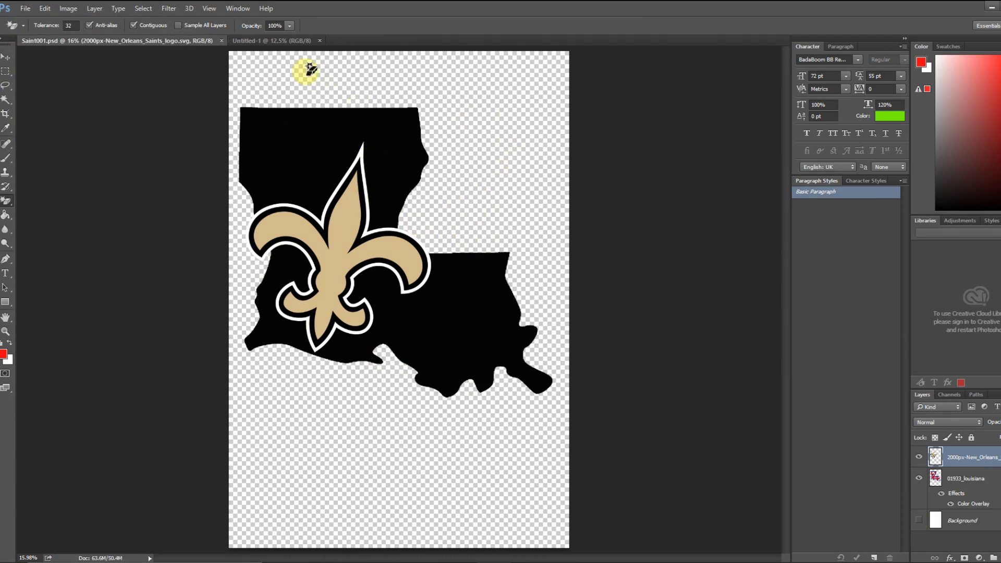
Fit the blank Untitled-1 document on screen and show its grid overlay.
{"action": "left_click", "coordinate": [265, 42]}
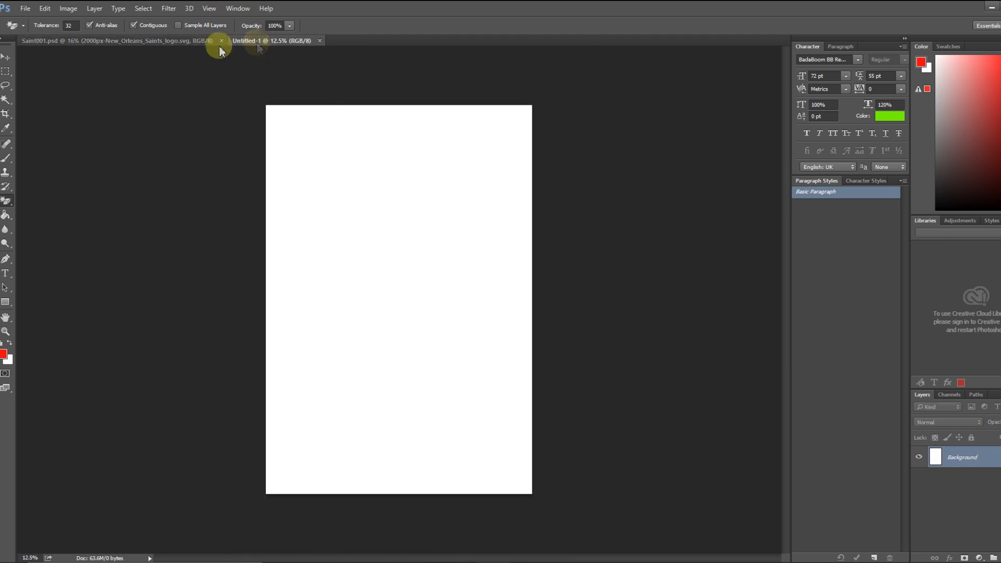
{"action": "left_click", "coordinate": [206, 9]}
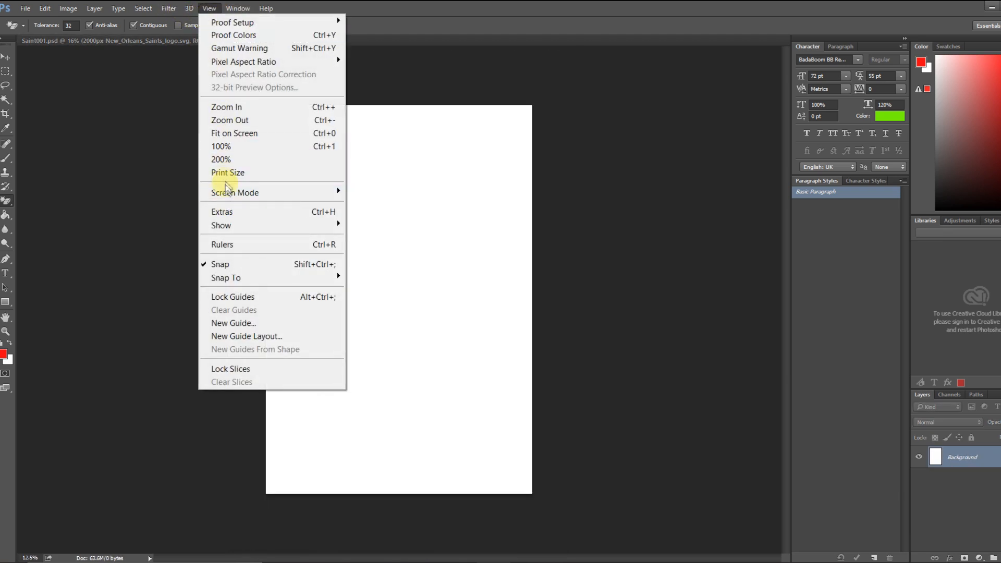
{"action": "left_click", "coordinate": [227, 135]}
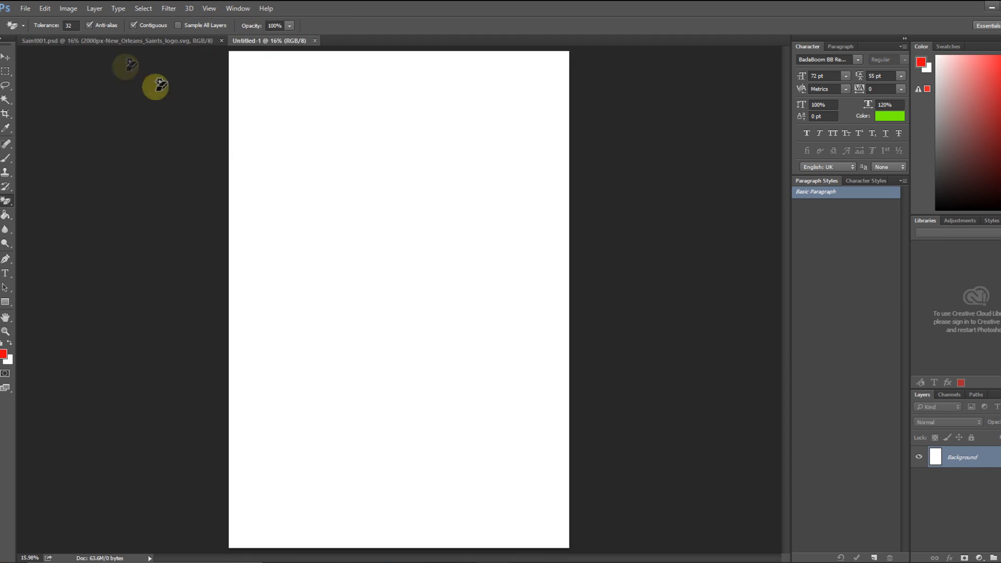
{"action": "left_click", "coordinate": [208, 9]}
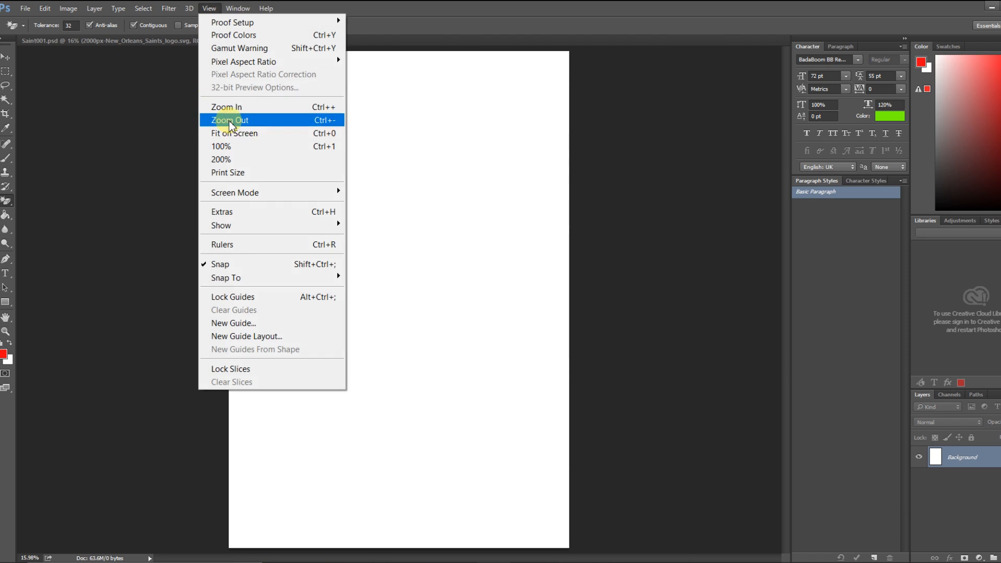
{"action": "left_click", "coordinate": [226, 209]}
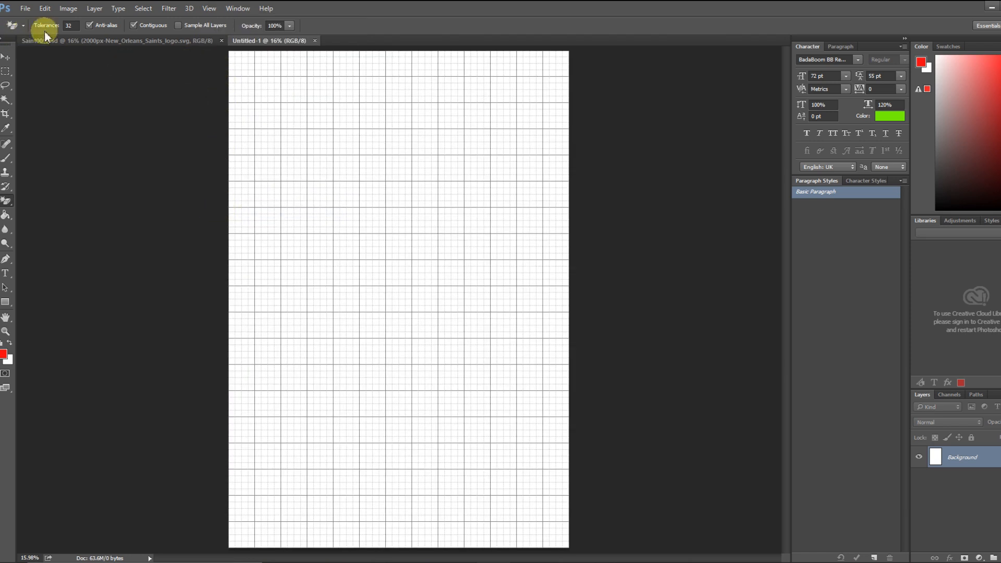
Place Saint001 from the Saints Video folder as an embedded object at 100% in the new document.
{"action": "left_click", "coordinate": [24, 9]}
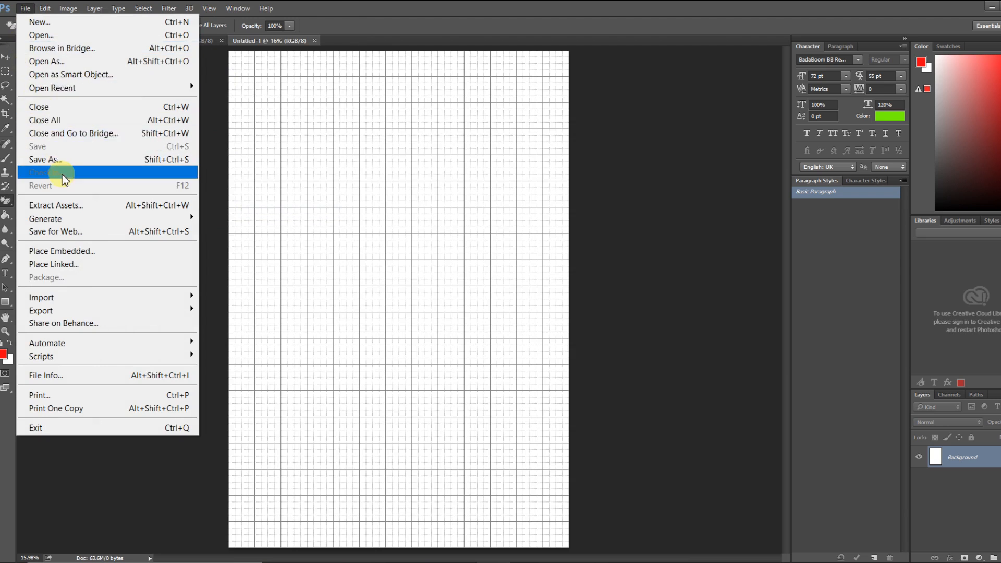
{"action": "left_click", "coordinate": [57, 250]}
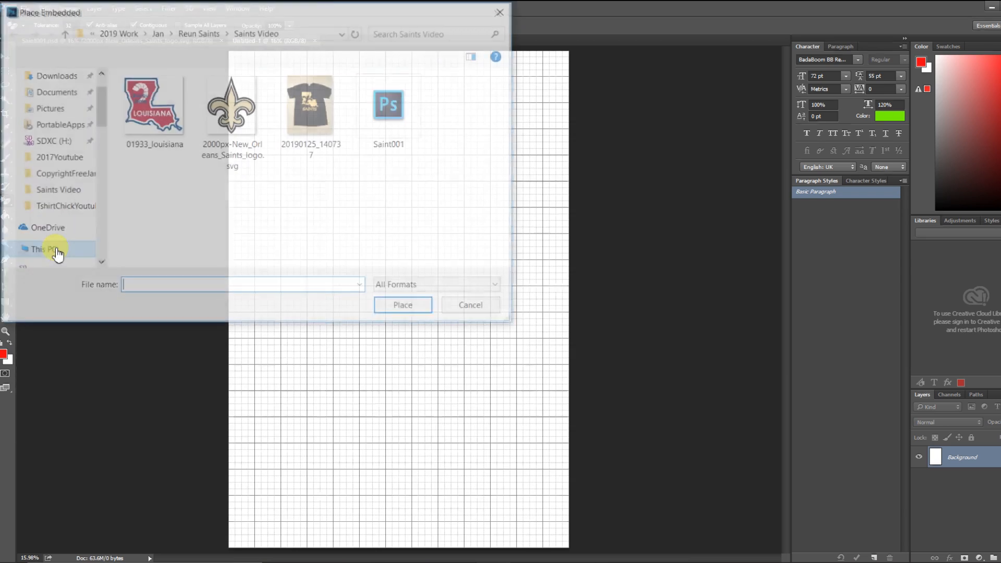
{"action": "left_click", "coordinate": [397, 99]}
{"action": "left_click", "coordinate": [405, 308]}
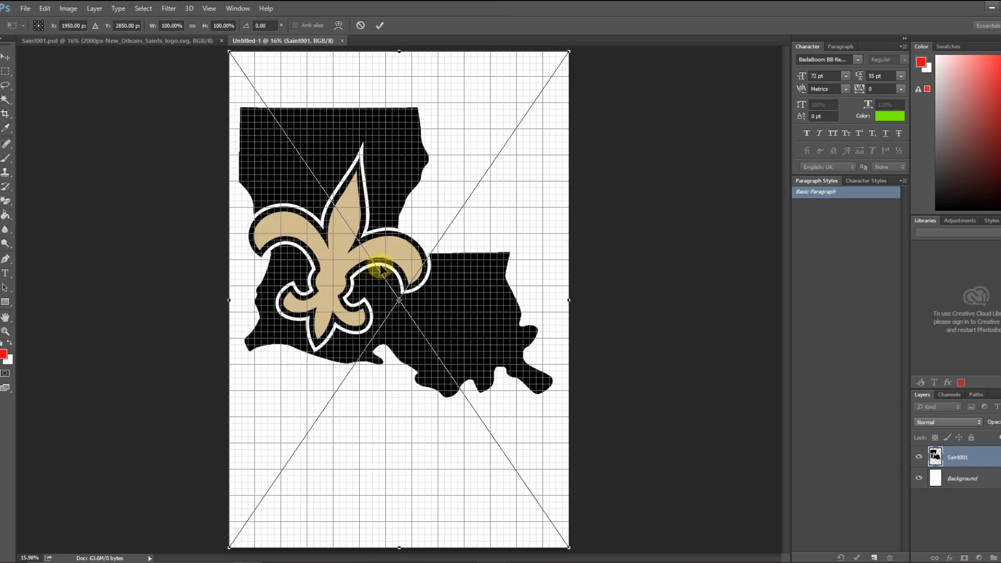
{"action": "key", "text": "Return"}
Rasterize the placed Saint001 layer and erase the fleur-de-lis's tan fill with the Magic Eraser.
{"action": "key", "text": "e"}
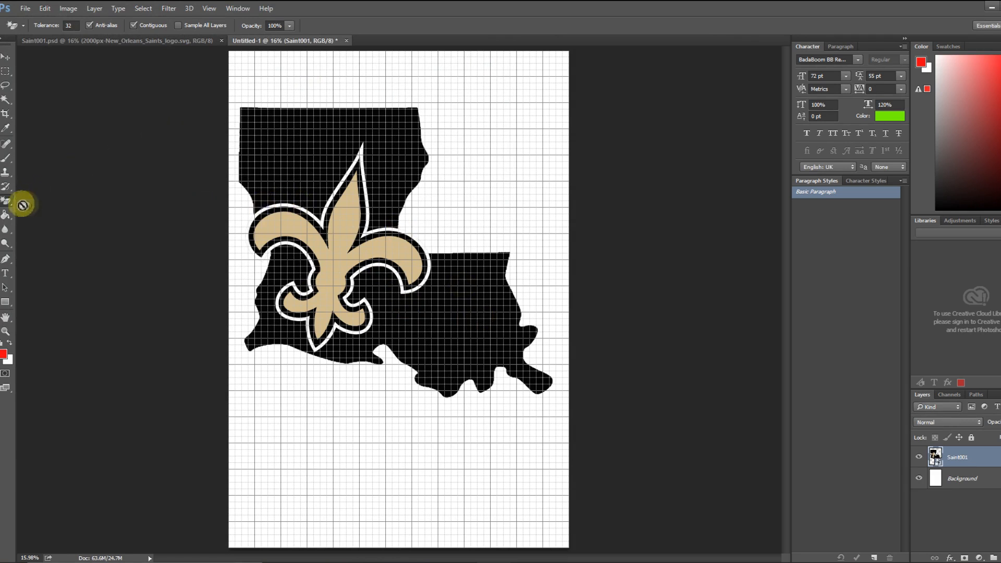
{"action": "left_click", "coordinate": [337, 266]}
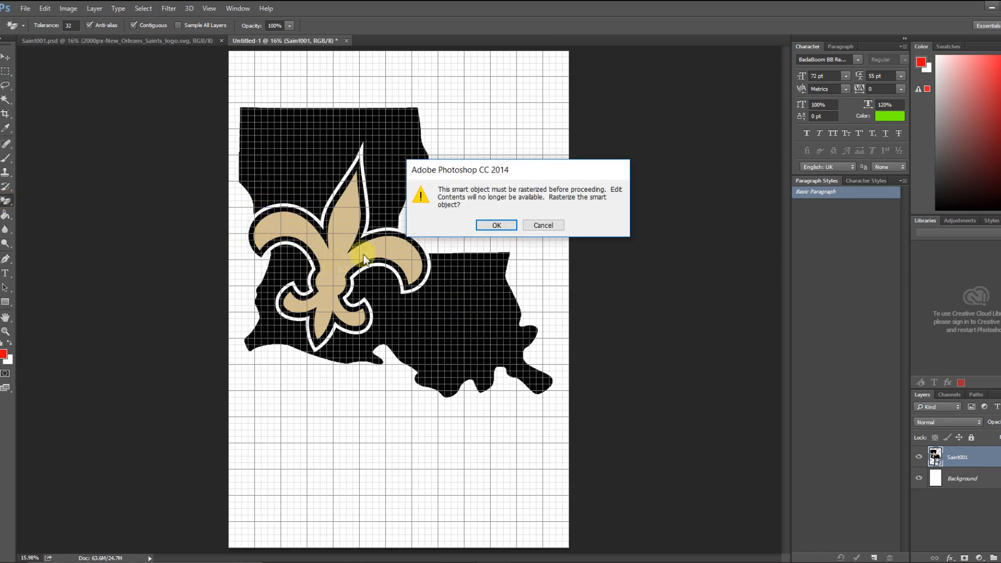
{"action": "left_click", "coordinate": [492, 225]}
{"action": "left_click", "coordinate": [340, 248]}
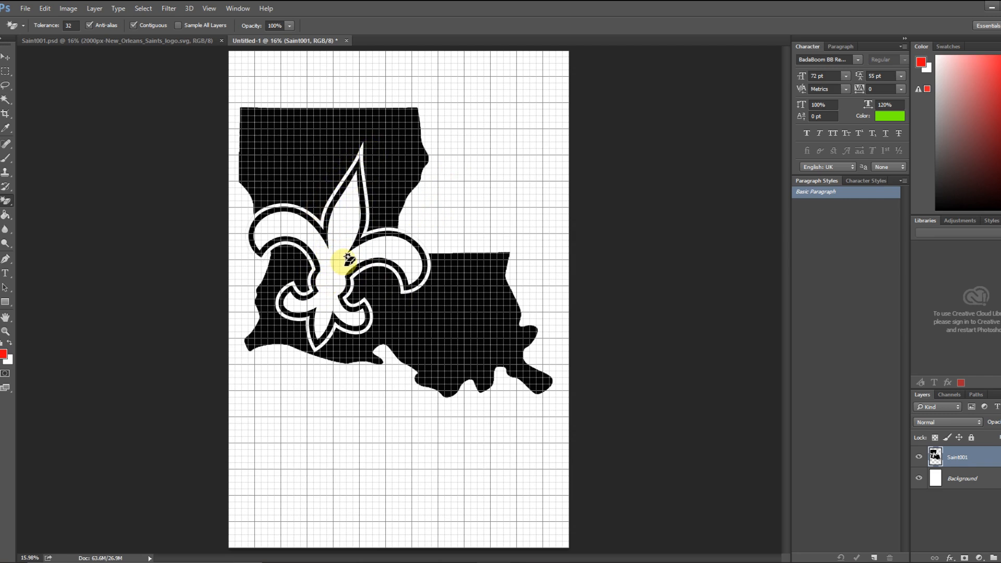
Save the document as Final Saint in Photoshop format in the Saints Video folder, with Maximize Compatibility on.
{"action": "left_click", "coordinate": [25, 9]}
{"action": "left_click", "coordinate": [51, 147]}
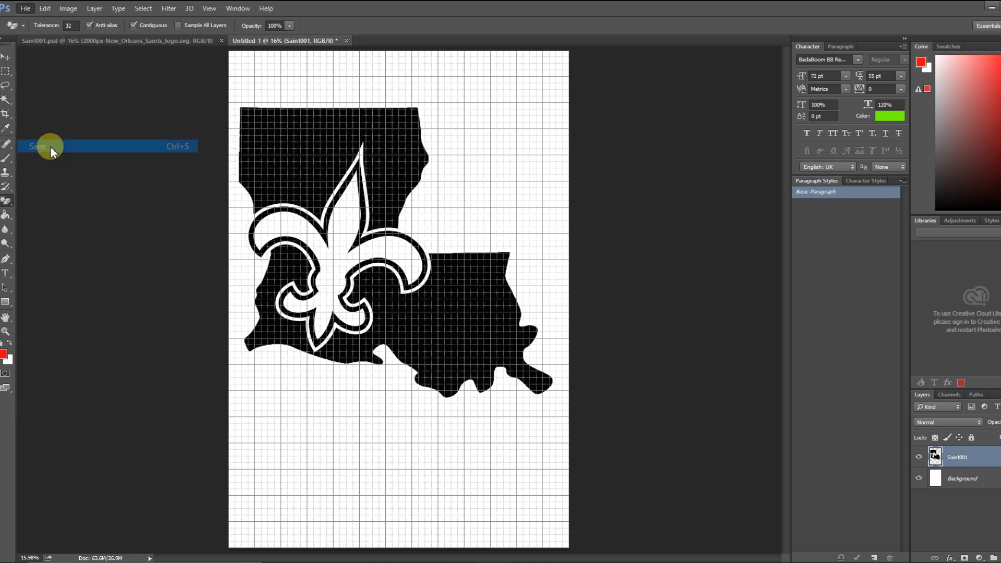
{"action": "type", "text": "Final Saint"}
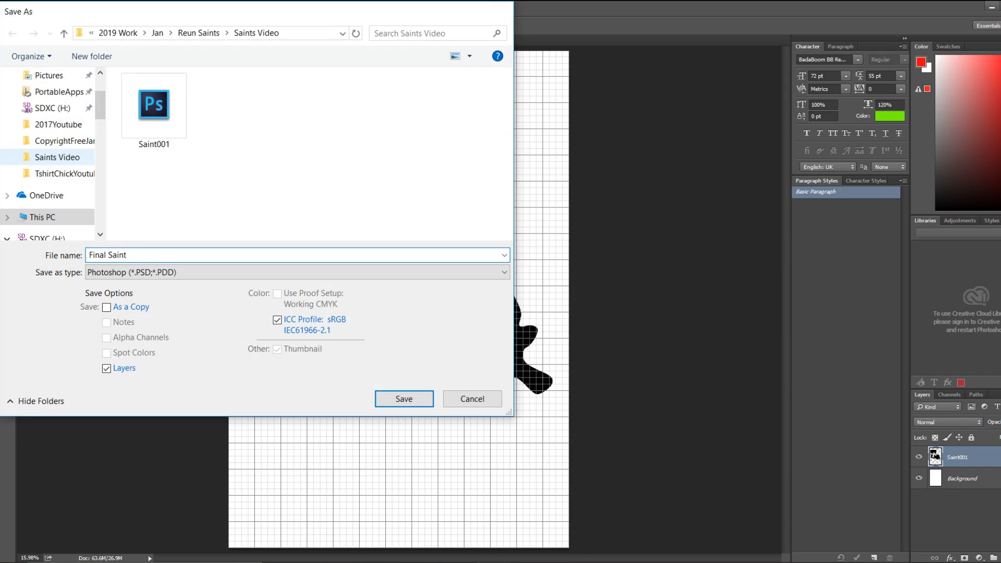
{"action": "key", "text": "Return"}
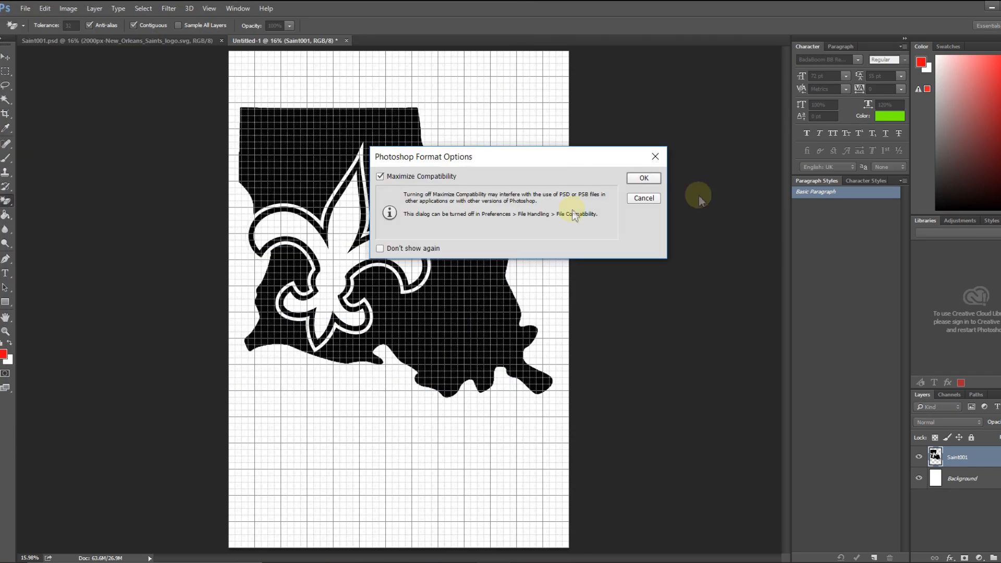
{"action": "left_click", "coordinate": [648, 176]}
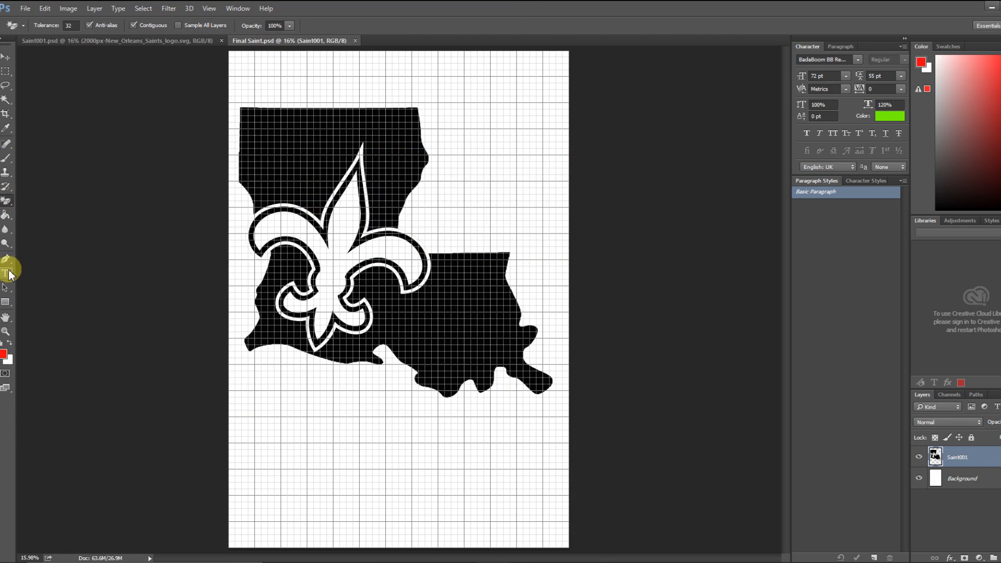
Add the text SAINTS below the Louisiana silhouette and set its color to near-black 040404.
{"action": "left_click", "coordinate": [6, 273]}
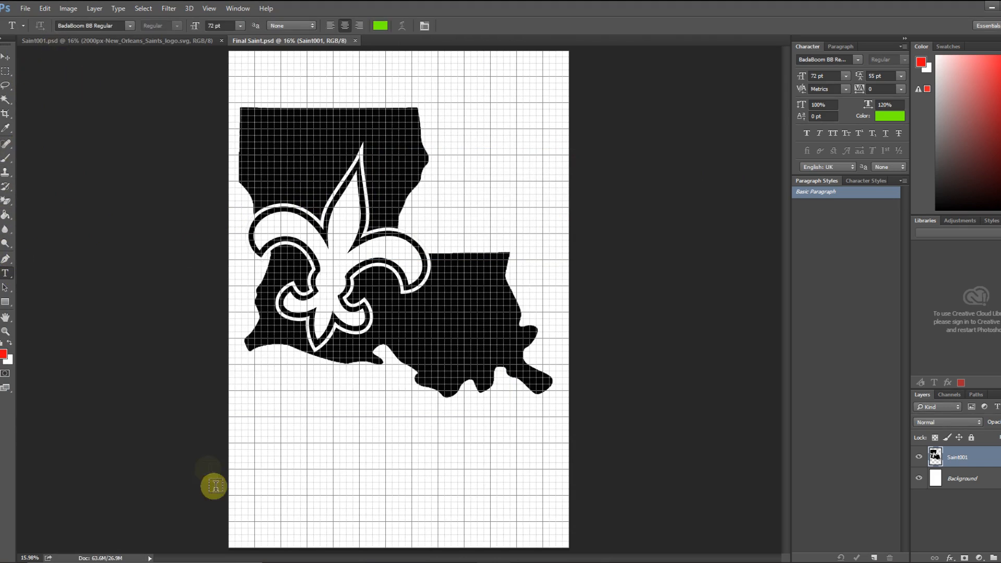
{"action": "left_click", "coordinate": [287, 444]}
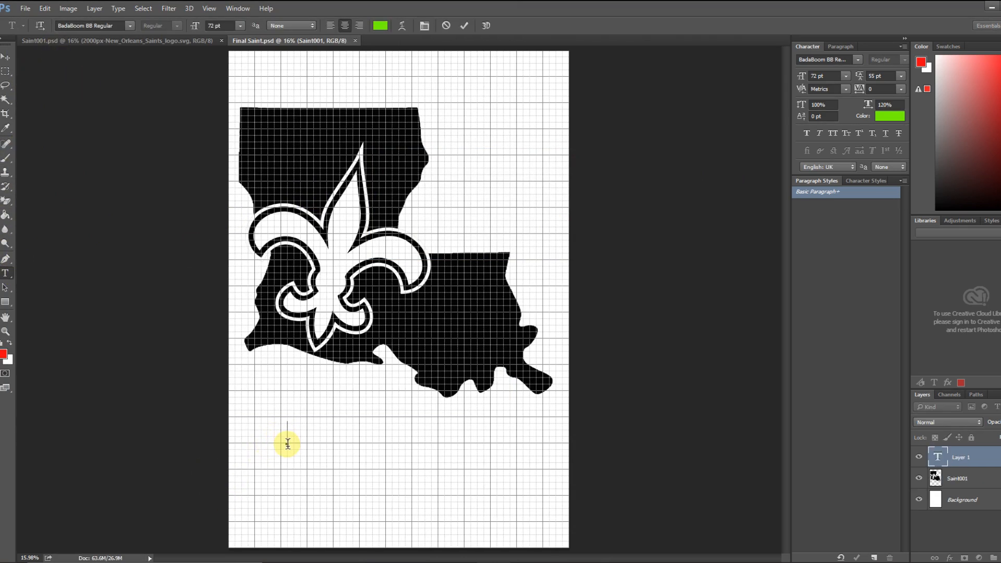
{"action": "type", "text": "SAINTS"}
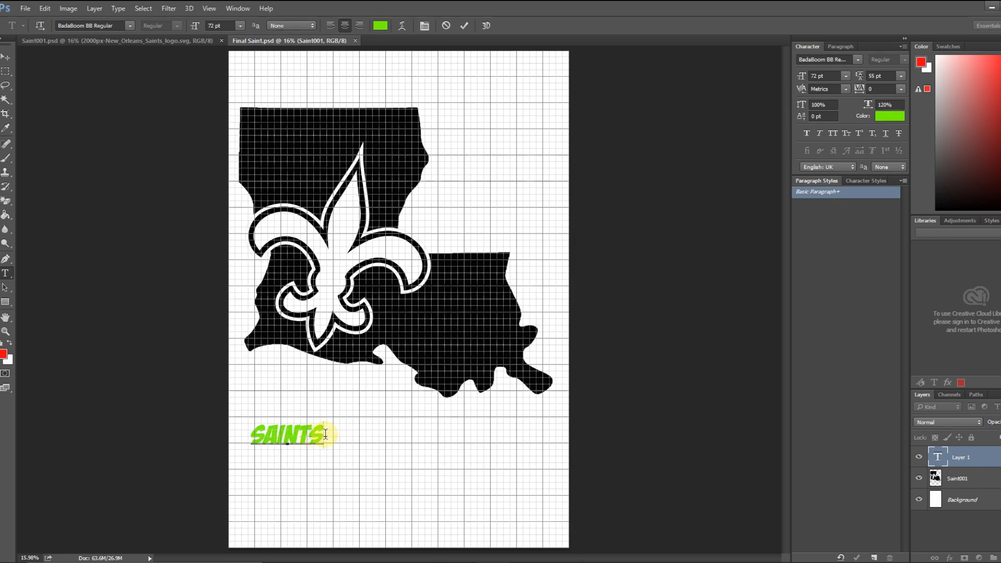
{"action": "left_click_drag", "start_coordinate": [325, 433], "coordinate": [149, 420]}
{"action": "left_click", "coordinate": [390, 29]}
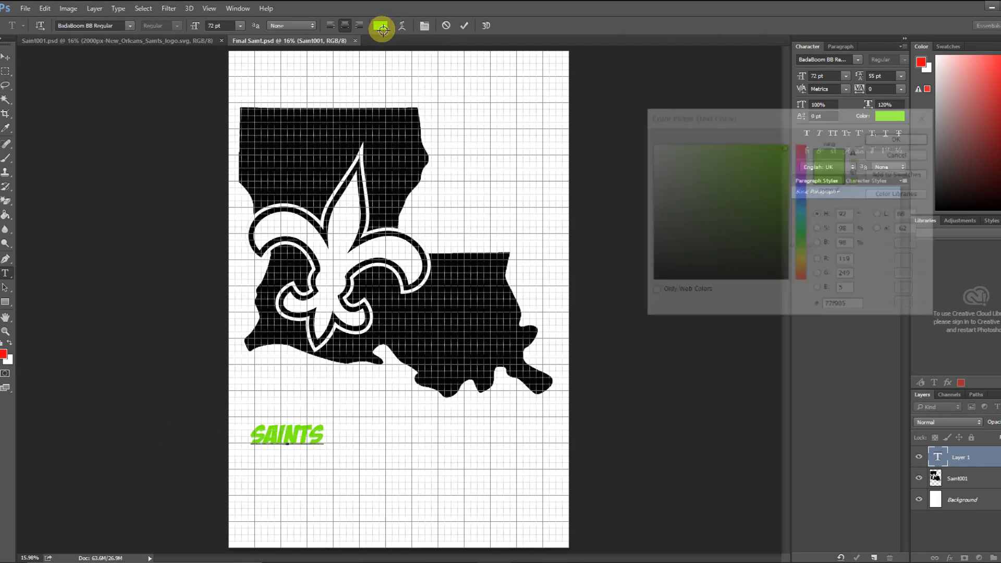
{"action": "left_click", "coordinate": [653, 282]}
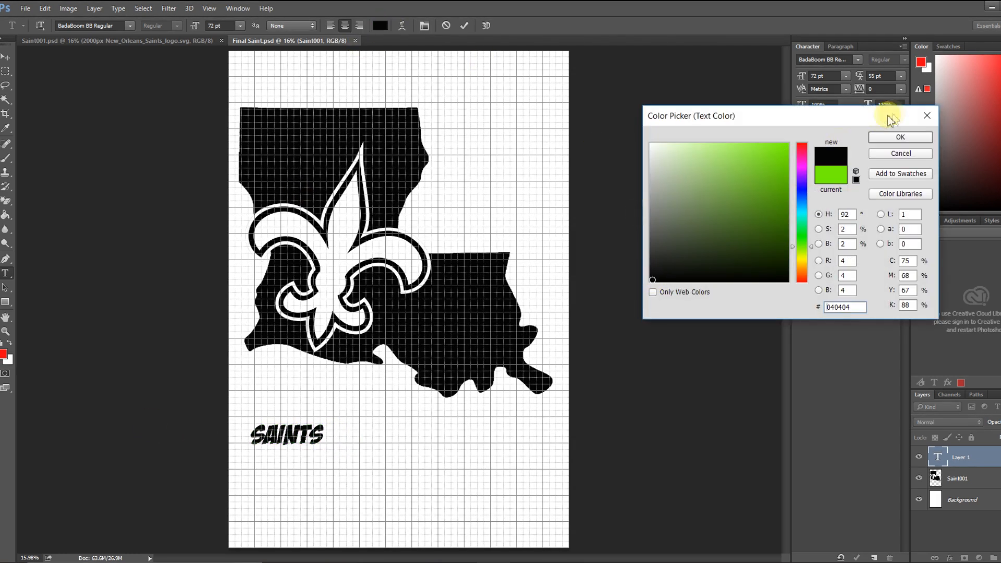
{"action": "left_click", "coordinate": [900, 136]}
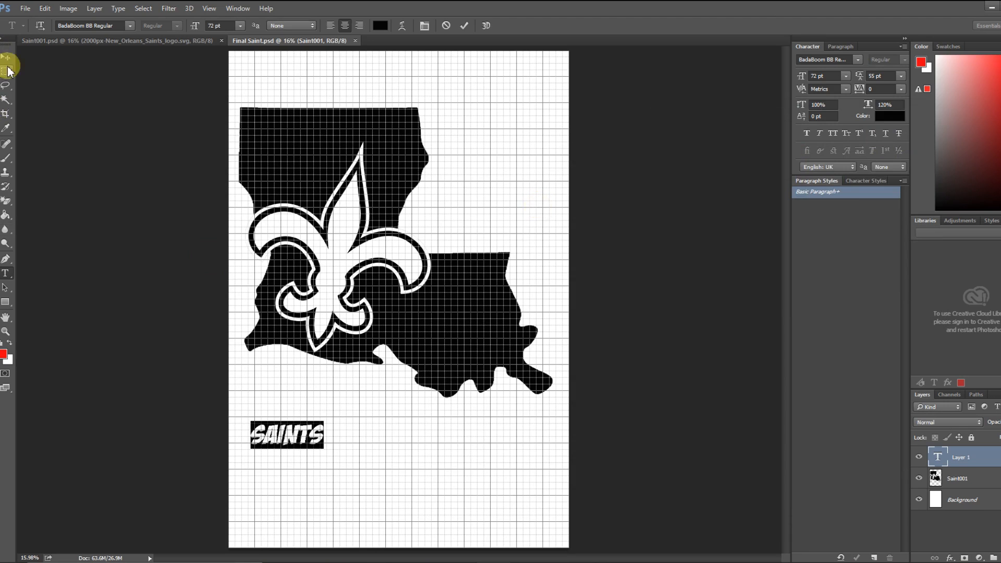
Scale the SAINTS text proportionally to about 307% with Free Transform and center it below the Louisiana silhouette.
{"action": "left_click", "coordinate": [45, 10]}
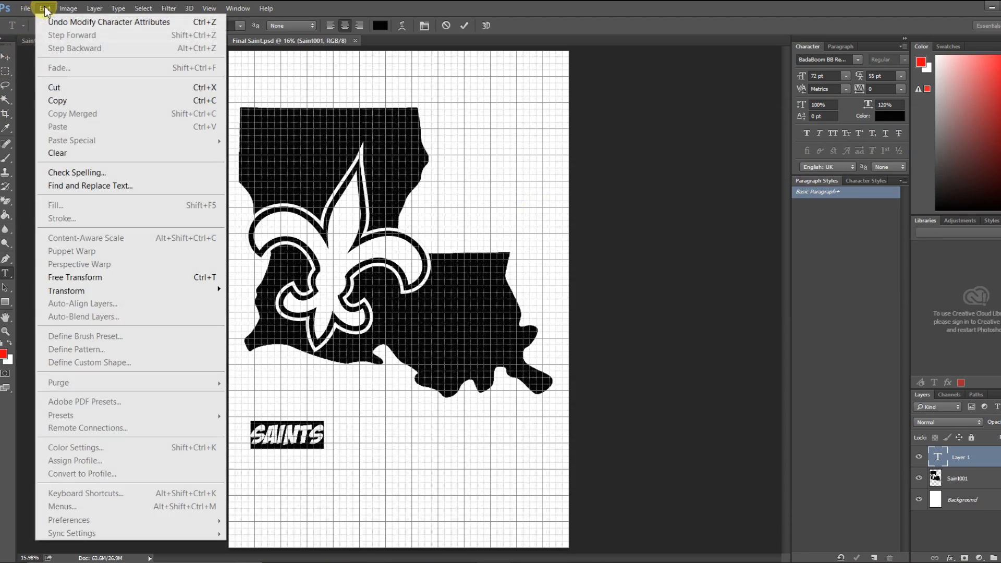
{"action": "left_click", "coordinate": [92, 284]}
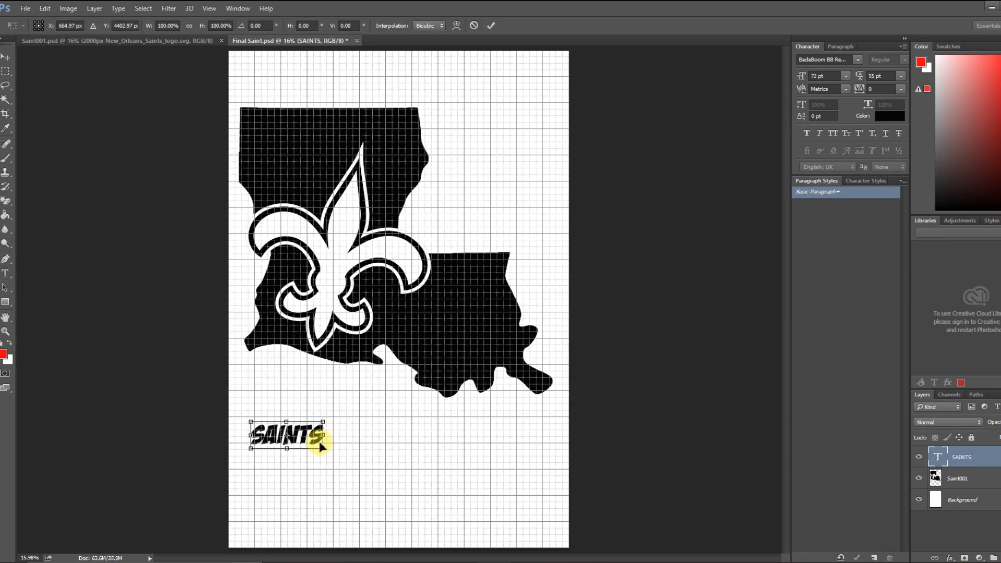
{"action": "left_click_drag", "start_coordinate": [324, 448], "coordinate": [479, 496]}
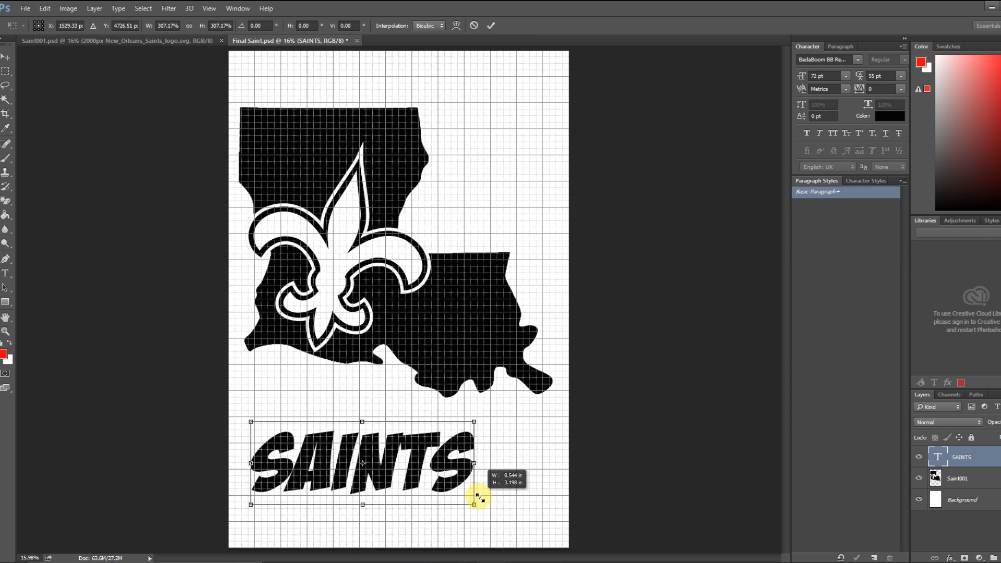
{"action": "left_click_drag", "start_coordinate": [395, 495], "coordinate": [426, 479]}
{"action": "key", "text": "Return"}
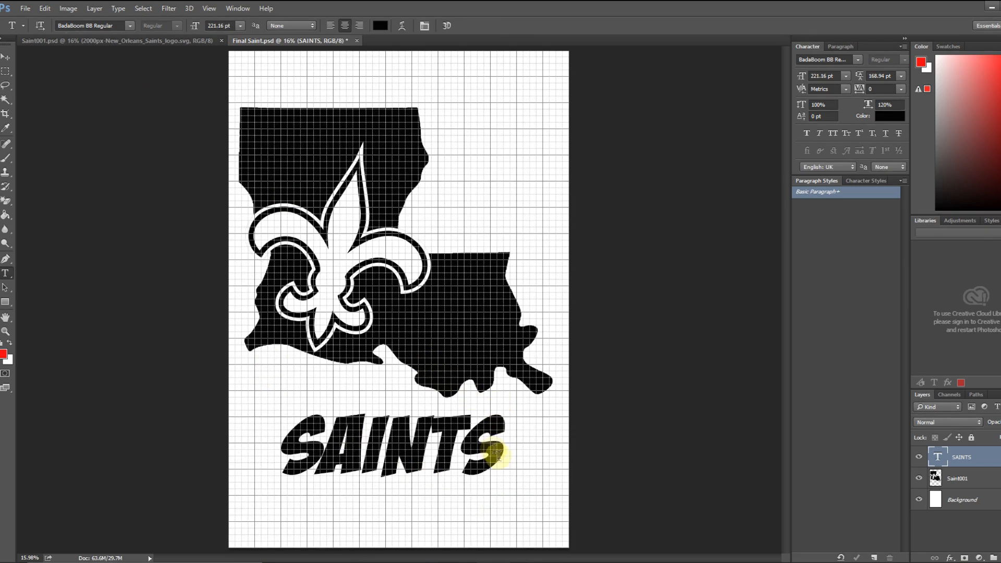
Change the font of the whole SAINTS text to NFL Saints Regular.
{"action": "left_click_drag", "start_coordinate": [505, 450], "coordinate": [431, 444]}
{"action": "left_click", "coordinate": [963, 461]}
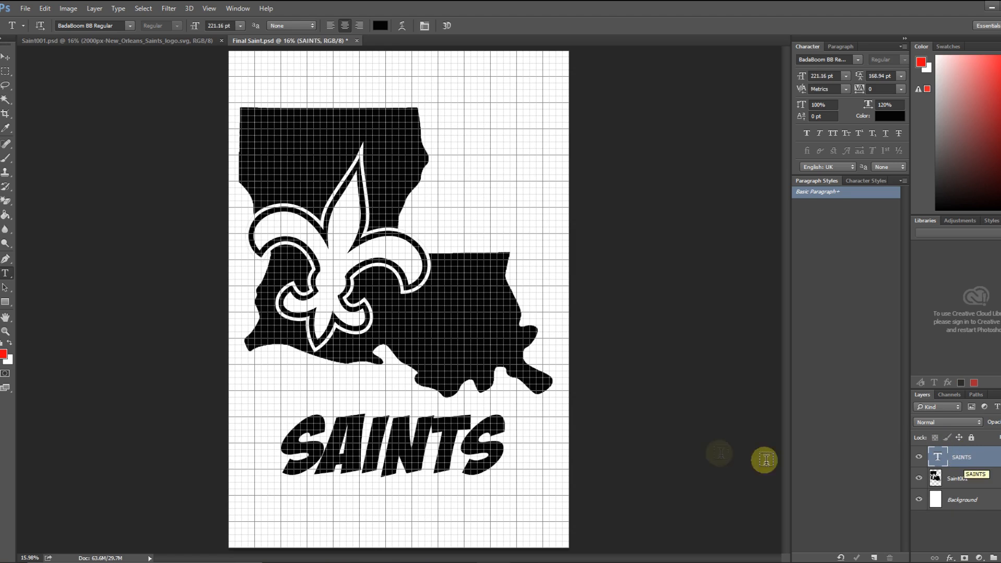
{"action": "left_click_drag", "start_coordinate": [500, 454], "coordinate": [262, 458]}
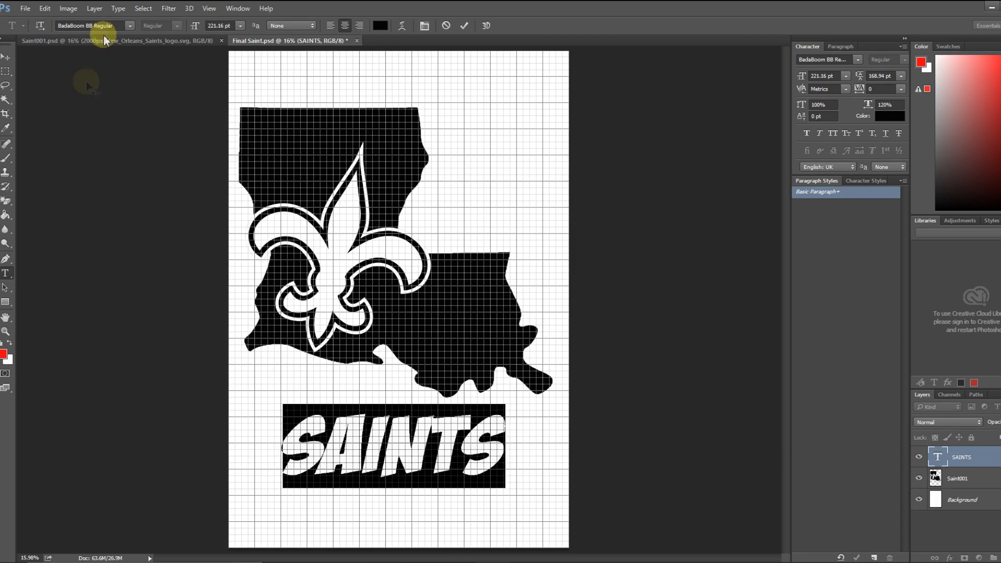
{"action": "left_click", "coordinate": [130, 26]}
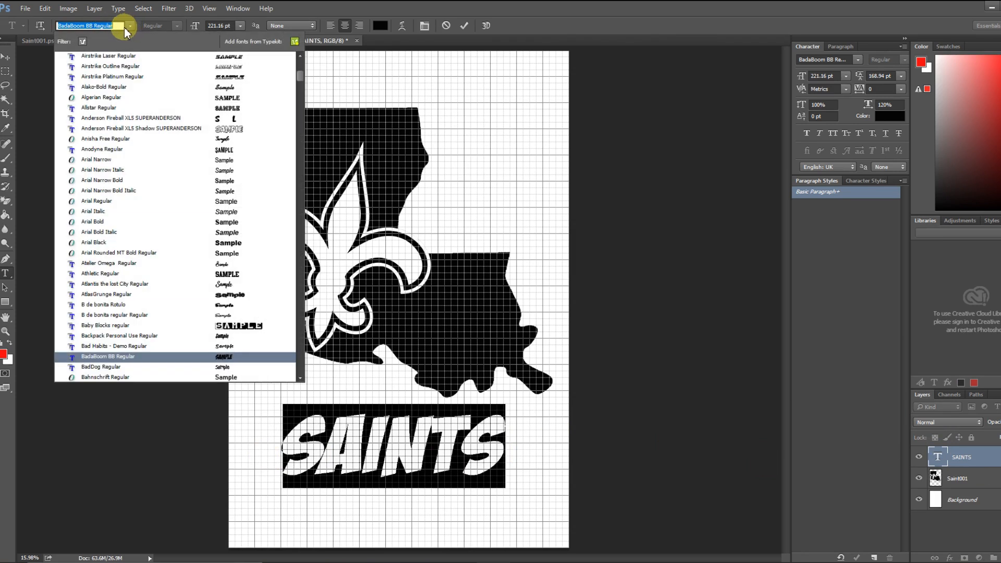
{"action": "type", "text": "SAIN"}
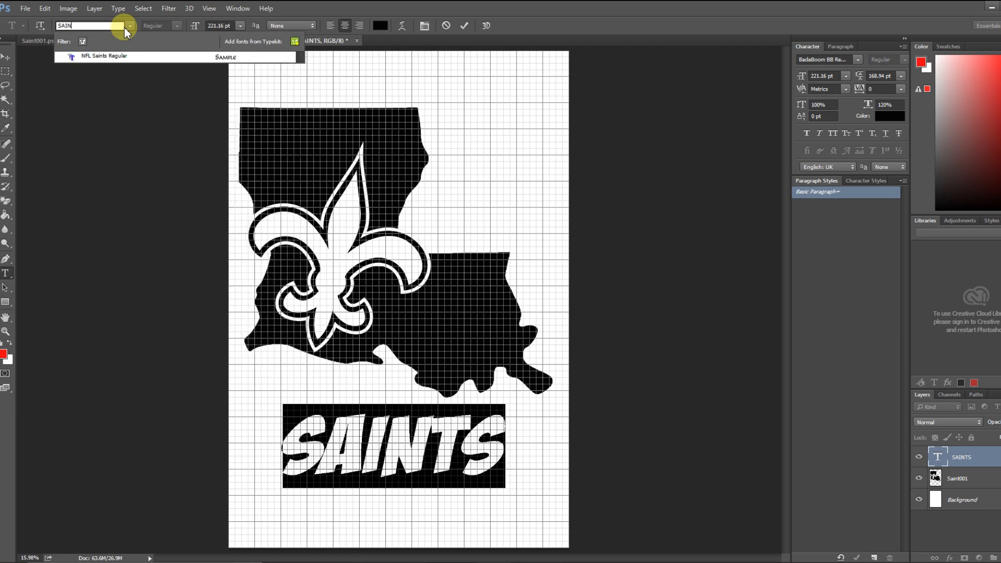
{"action": "left_click", "coordinate": [115, 57]}
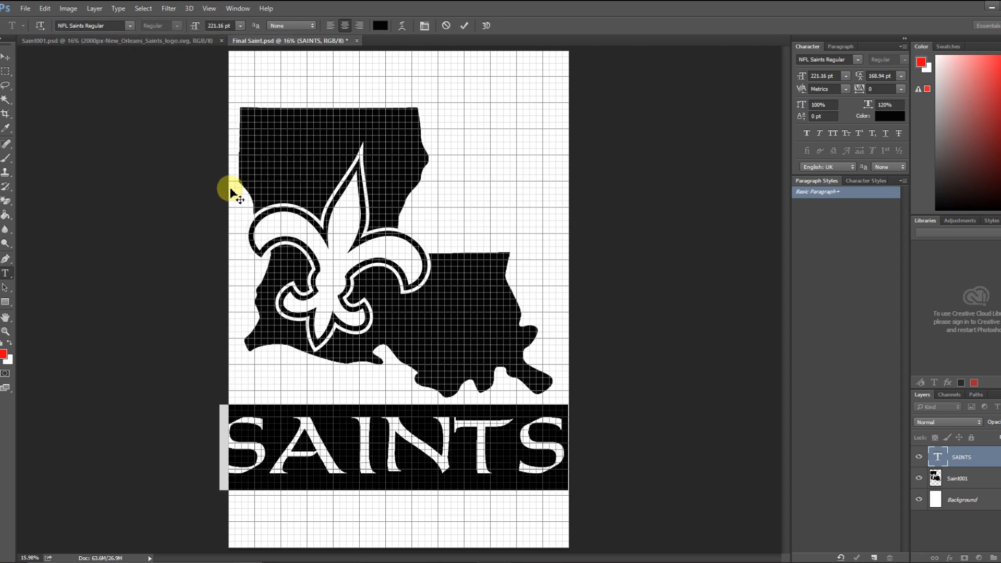
Scale the SAINTS text down proportionally to about 81% and center it within the page below the silhouette.
{"action": "left_click", "coordinate": [43, 9]}
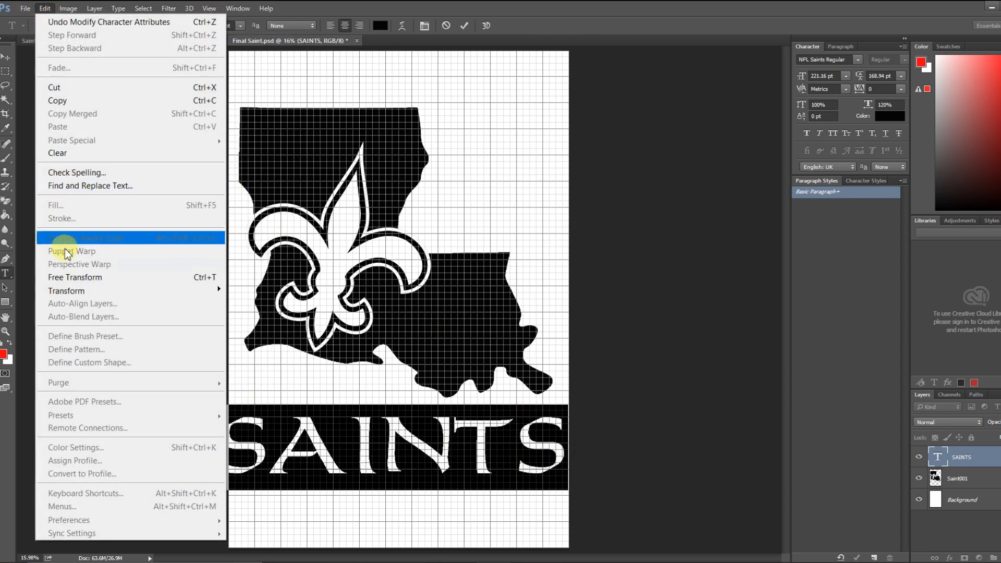
{"action": "left_click", "coordinate": [71, 279]}
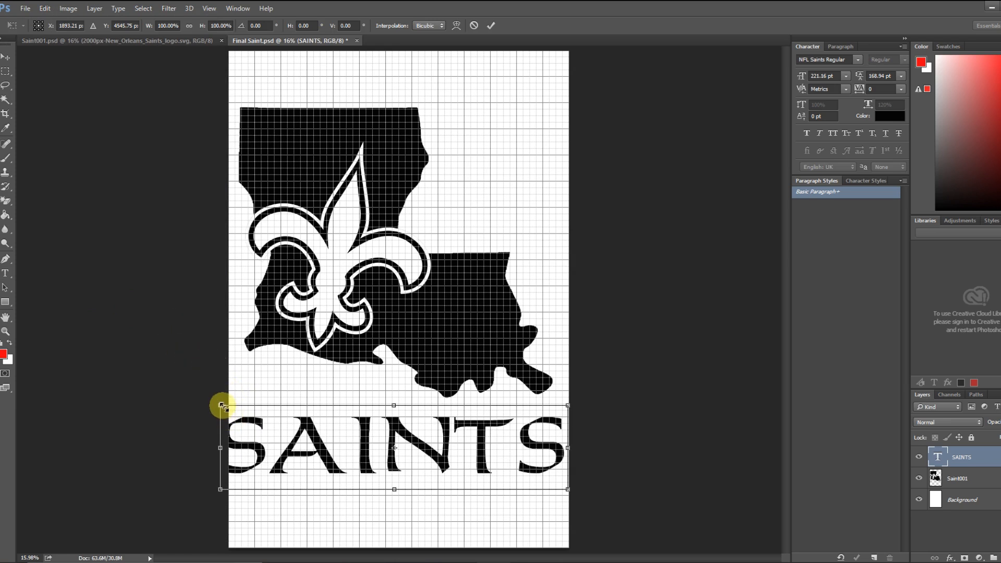
{"action": "left_click_drag", "start_coordinate": [221, 405], "coordinate": [285, 420]}
{"action": "left_click_drag", "start_coordinate": [438, 476], "coordinate": [411, 464]}
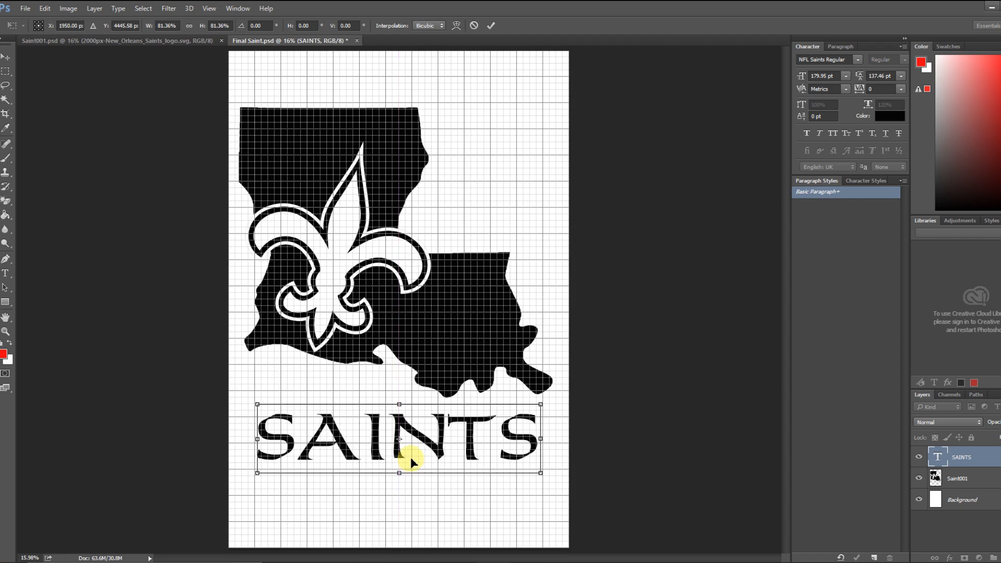
{"action": "key", "text": "Return"}
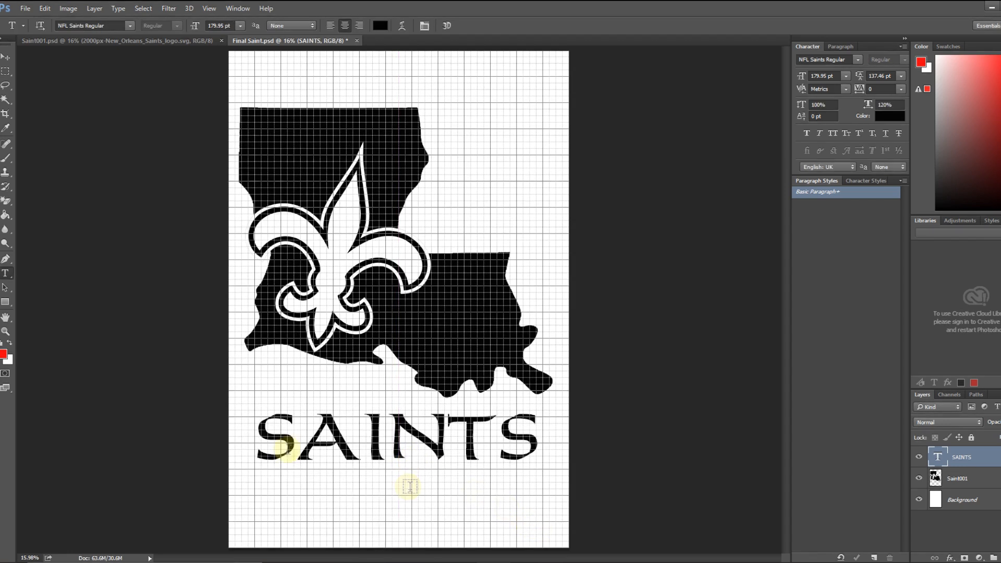
Thicken the SAINTS text with a black Stroke layer style positioned Outside, slightly wider than 1 px.
{"action": "right_click", "coordinate": [975, 465]}
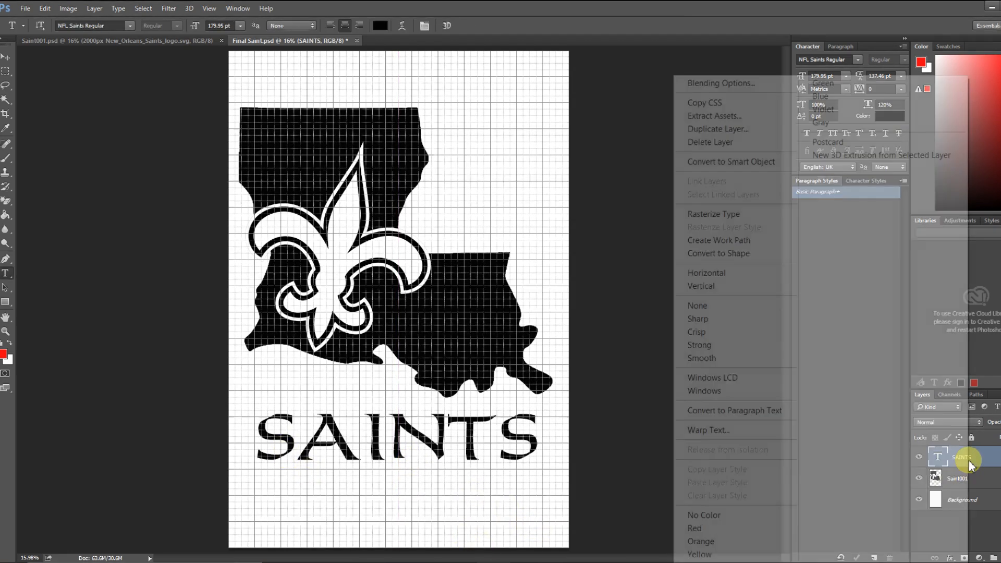
{"action": "left_click", "coordinate": [709, 82]}
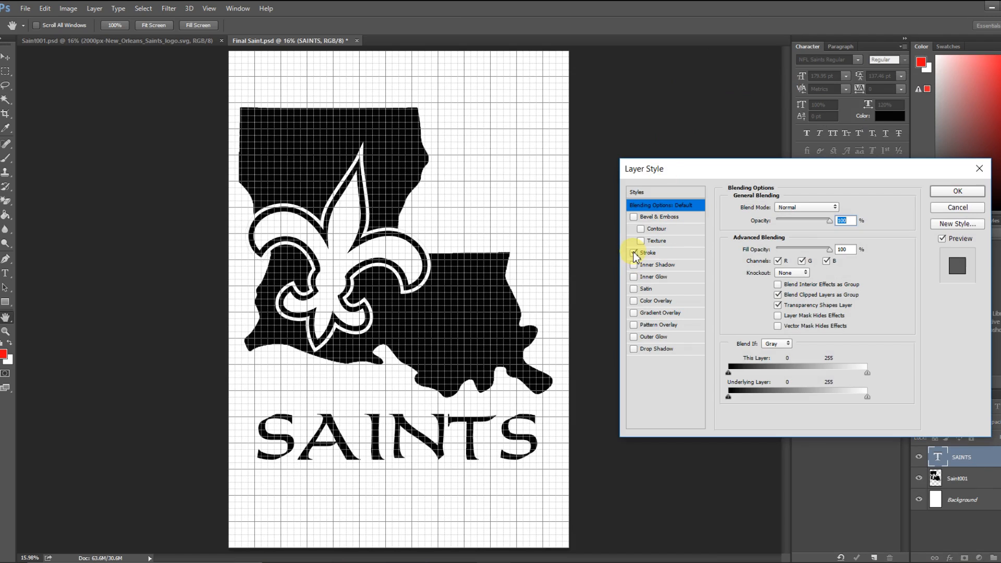
{"action": "left_click", "coordinate": [648, 253]}
{"action": "left_click", "coordinate": [795, 223]}
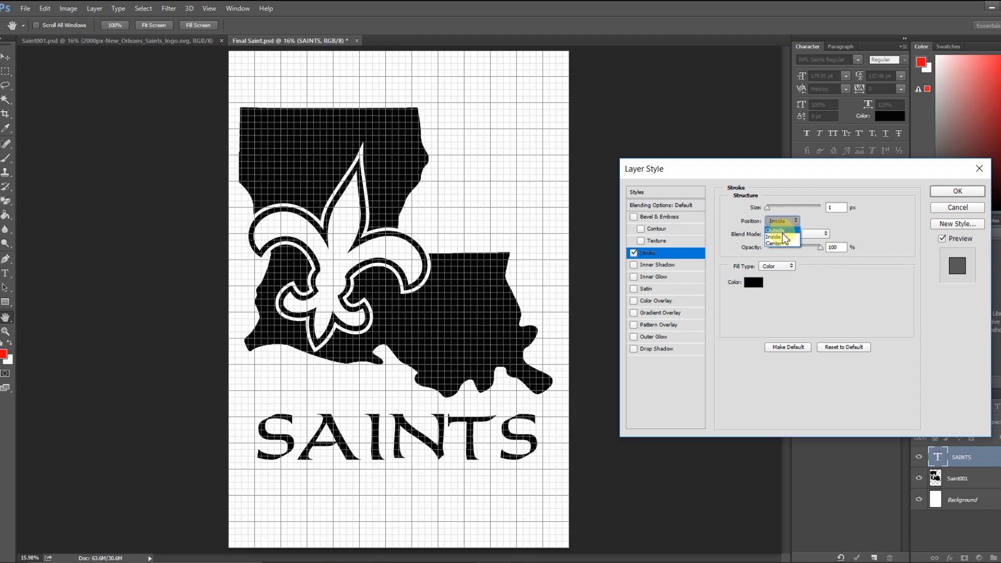
{"action": "left_click", "coordinate": [782, 231]}
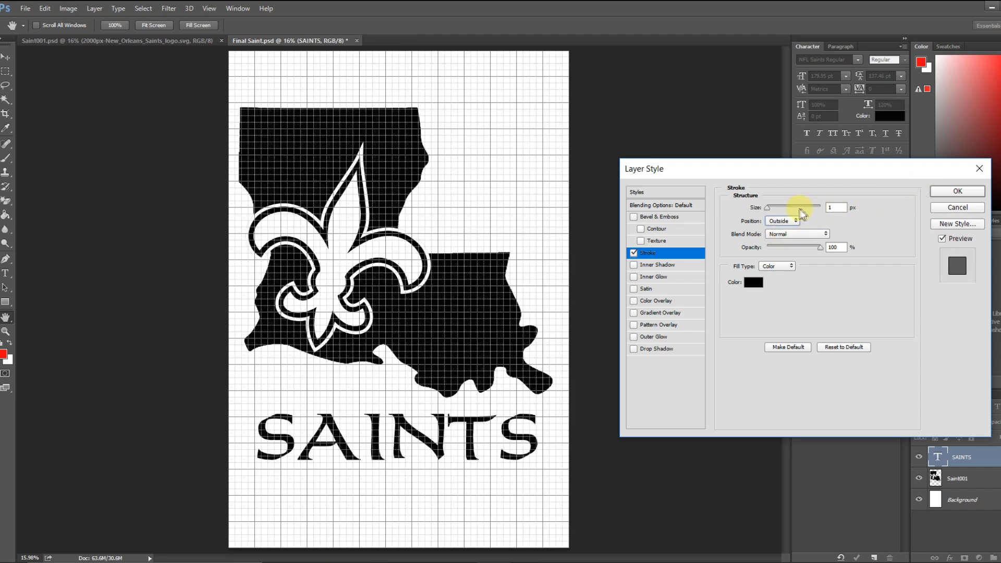
{"action": "left_click_drag", "start_coordinate": [769, 209], "coordinate": [770, 209]}
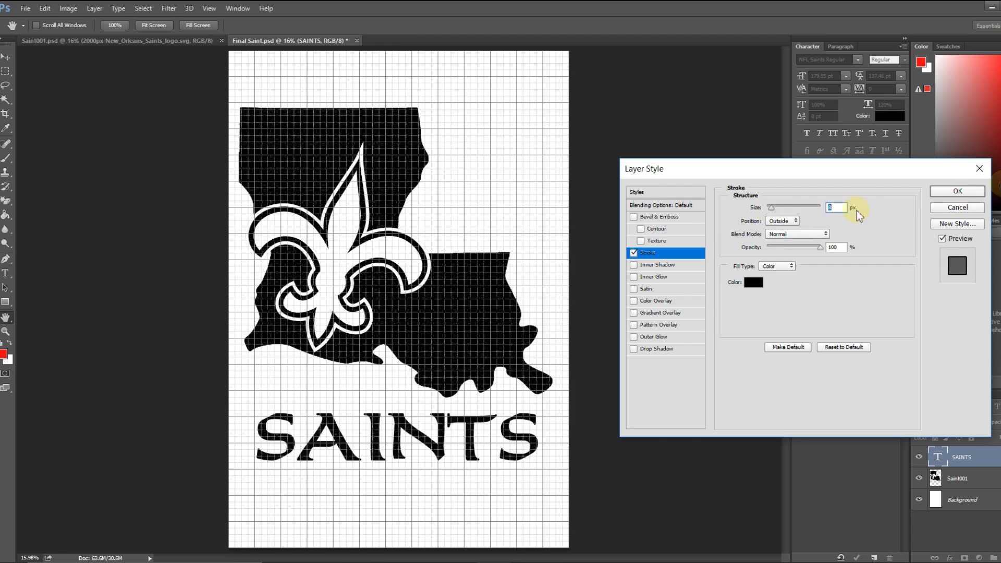
{"action": "left_click", "coordinate": [957, 192]}
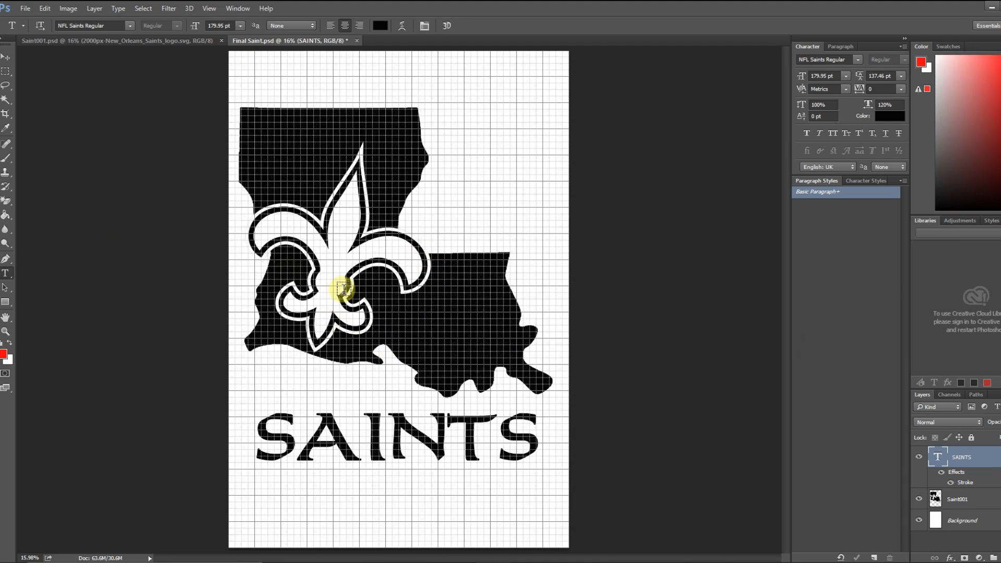
Turn off the view extras to hide the grid overlay on the design.
{"action": "left_click", "coordinate": [207, 9]}
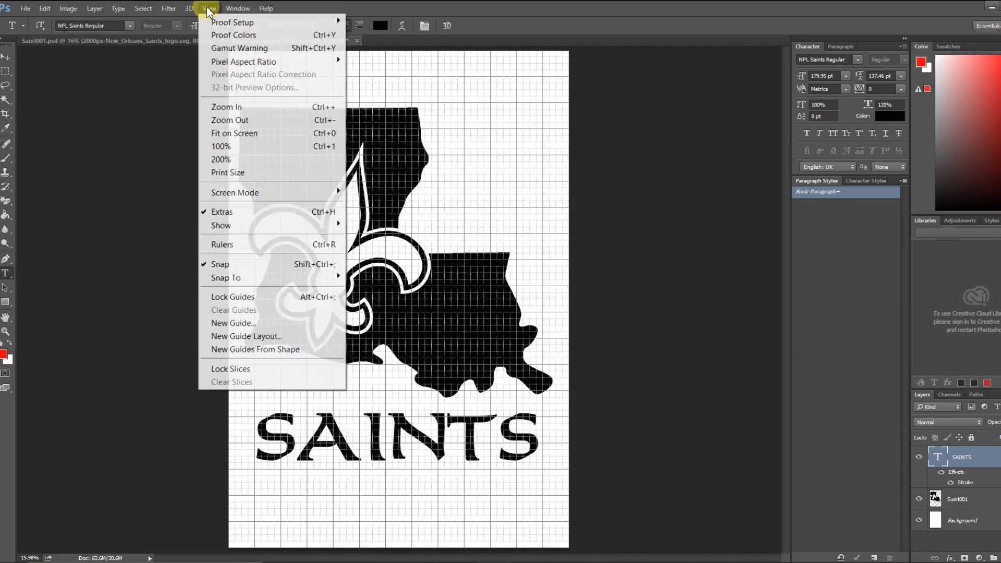
{"action": "left_click", "coordinate": [234, 212]}
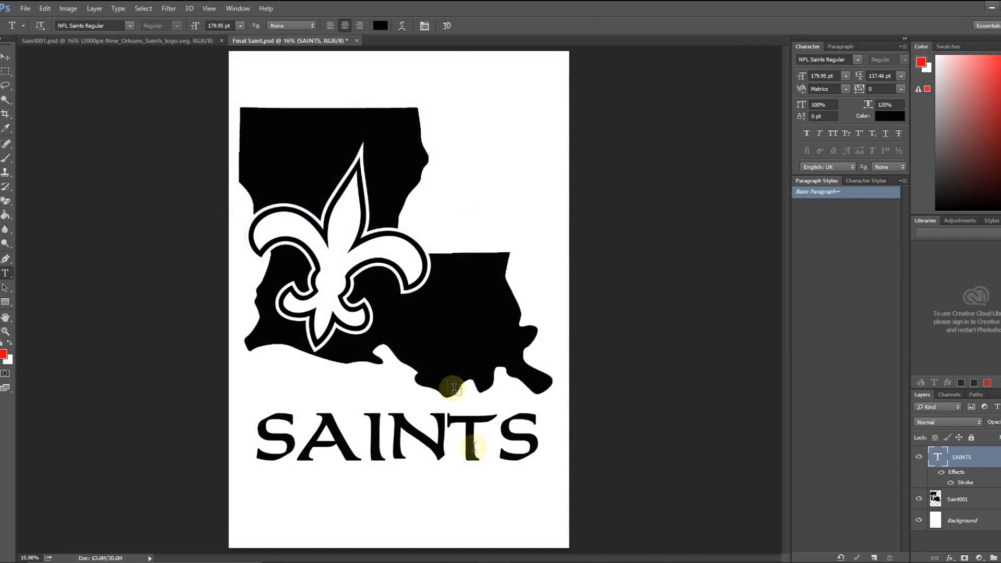